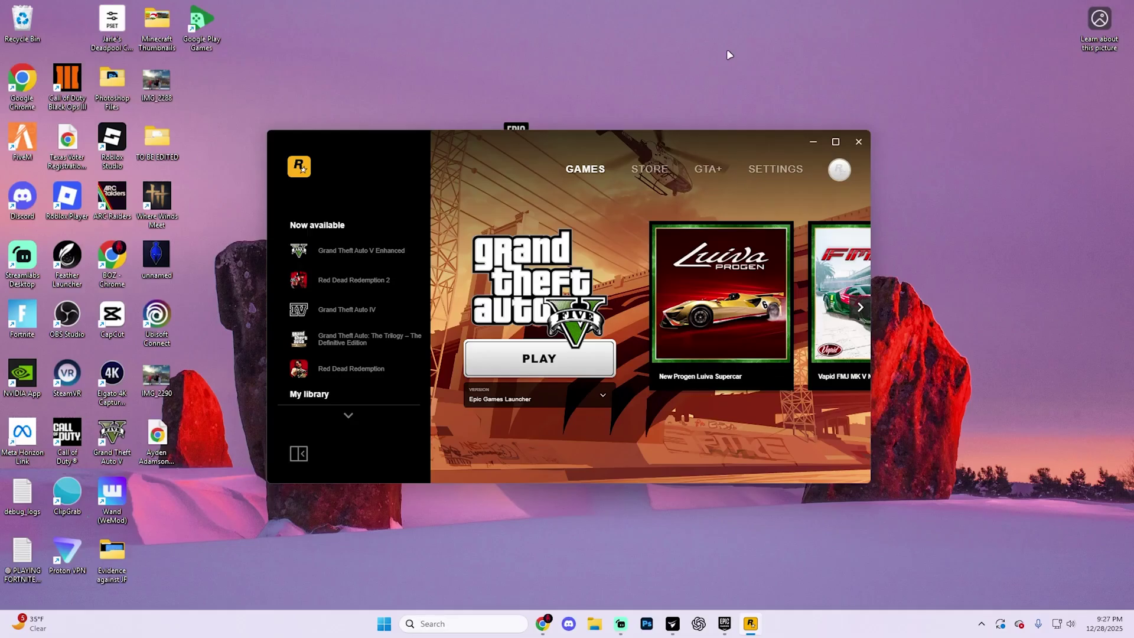
left_click(859, 143)
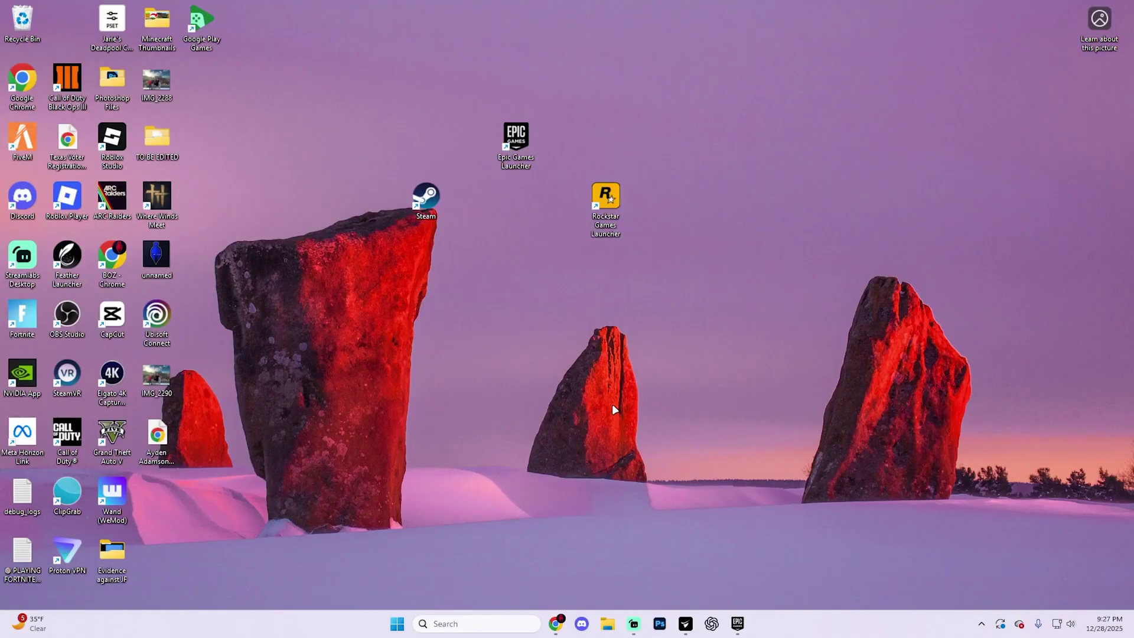
key("ctrl+shift+Escape")
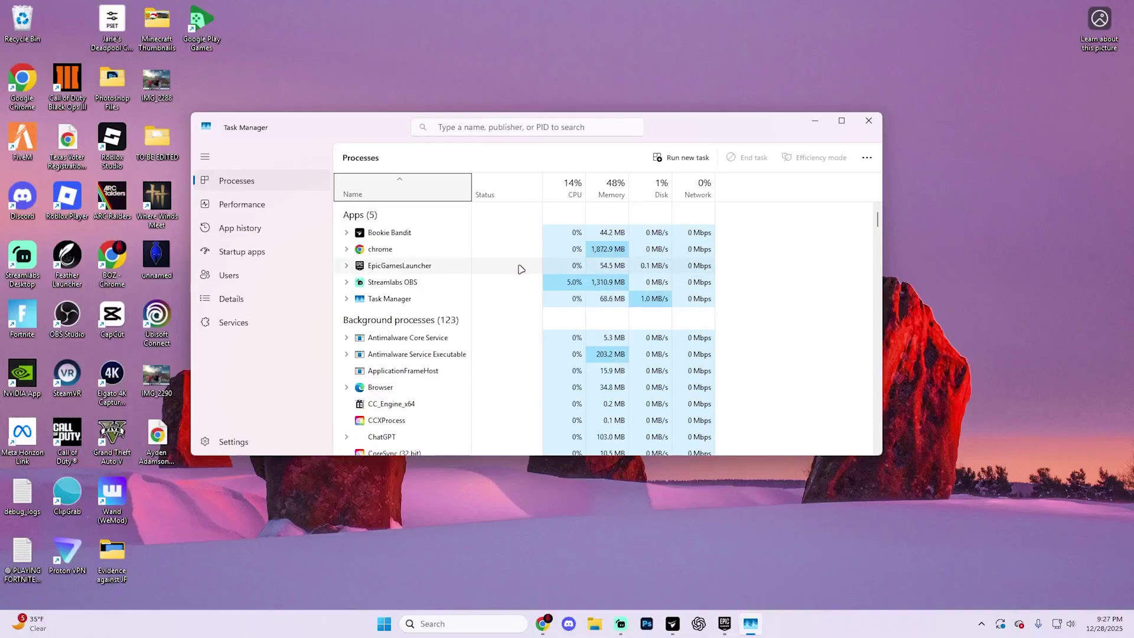
left_click(501, 126)
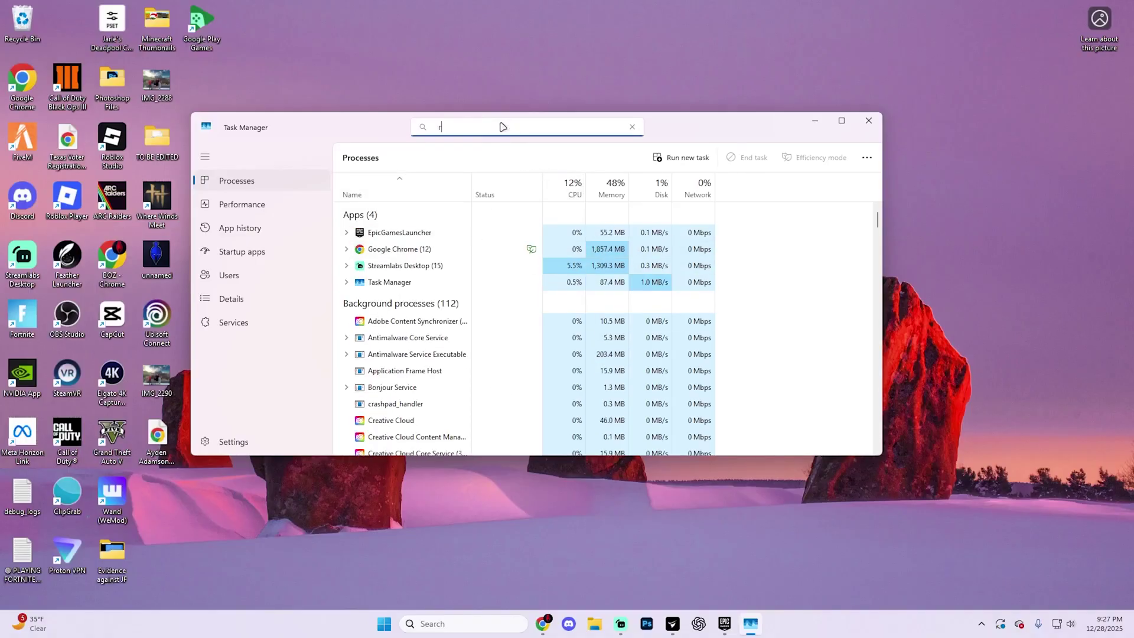
type("rock")
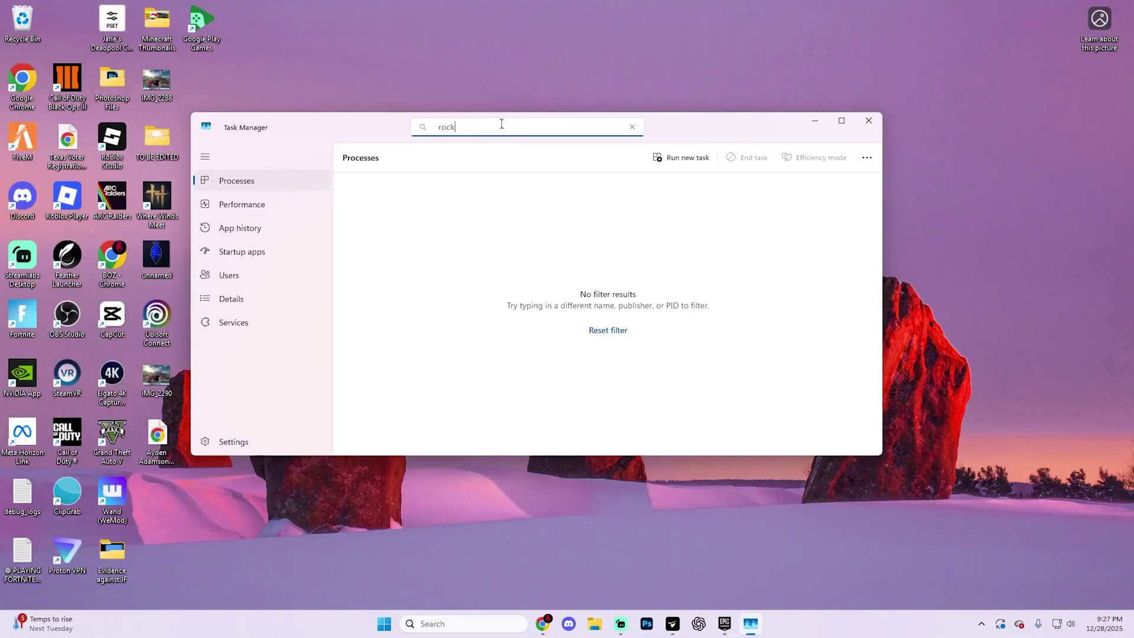
key("ctrl+a")
key("BackSpace")
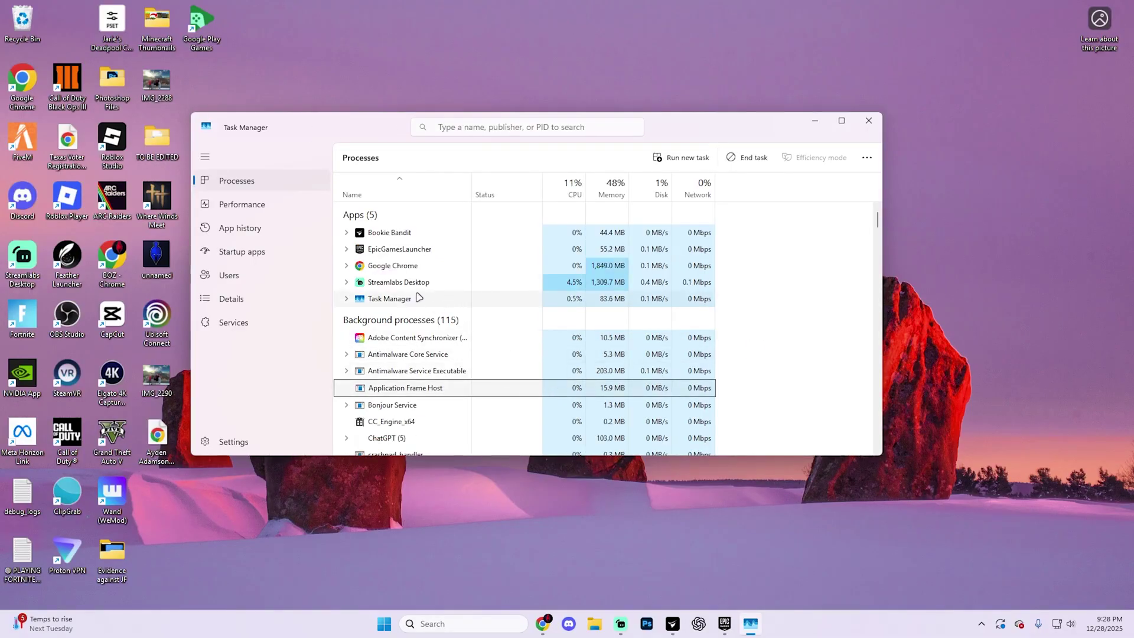
left_click(417, 266)
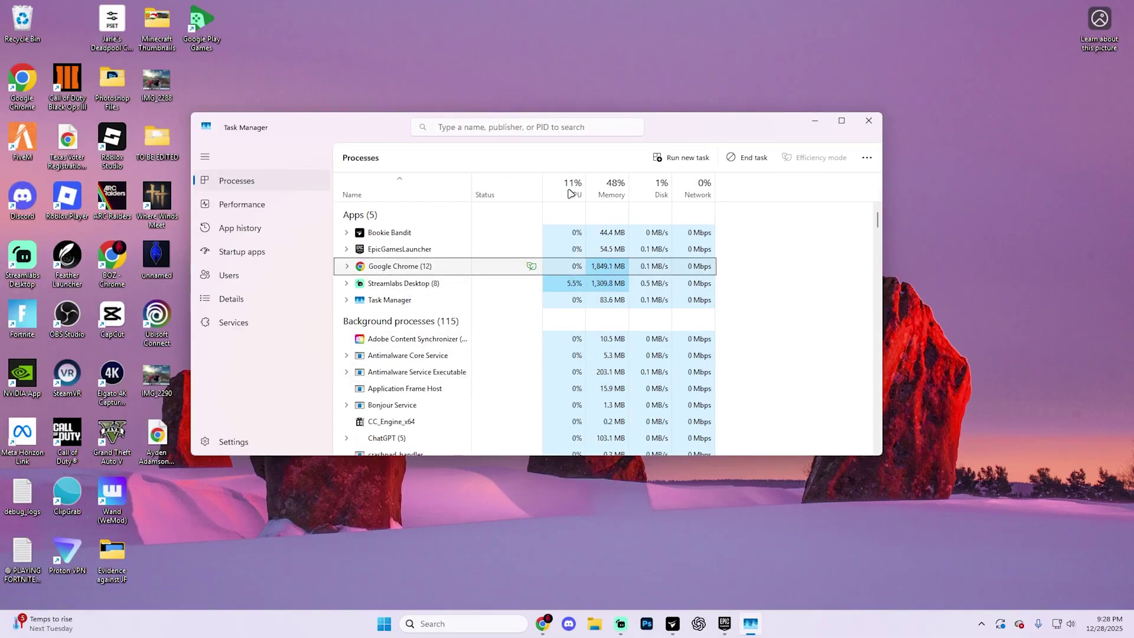
left_click(744, 162)
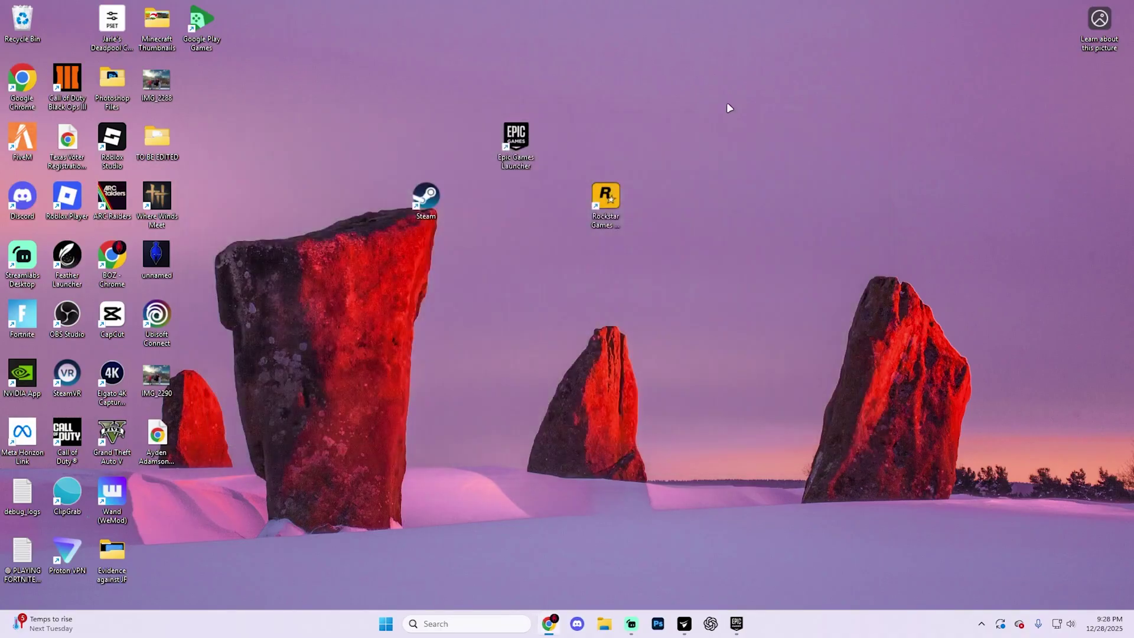
- Browse File Explorer to Documents > Rockstar Games > Social Club > Cache, then back to Documents
left_click(608, 624)
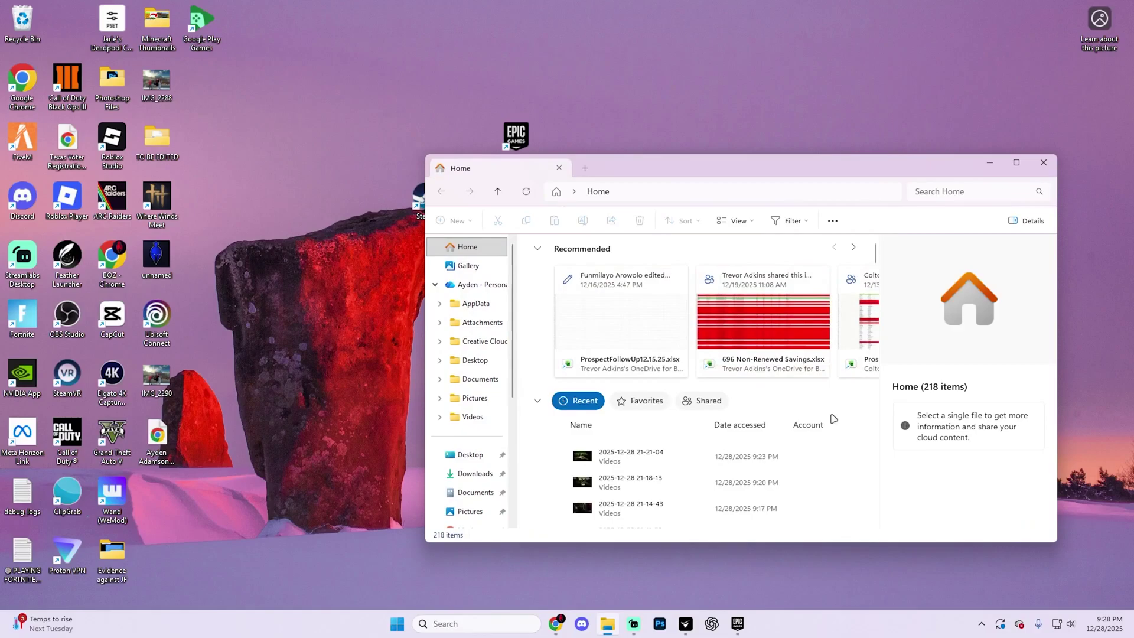
scroll(478, 434, "down", 3)
left_click(476, 432)
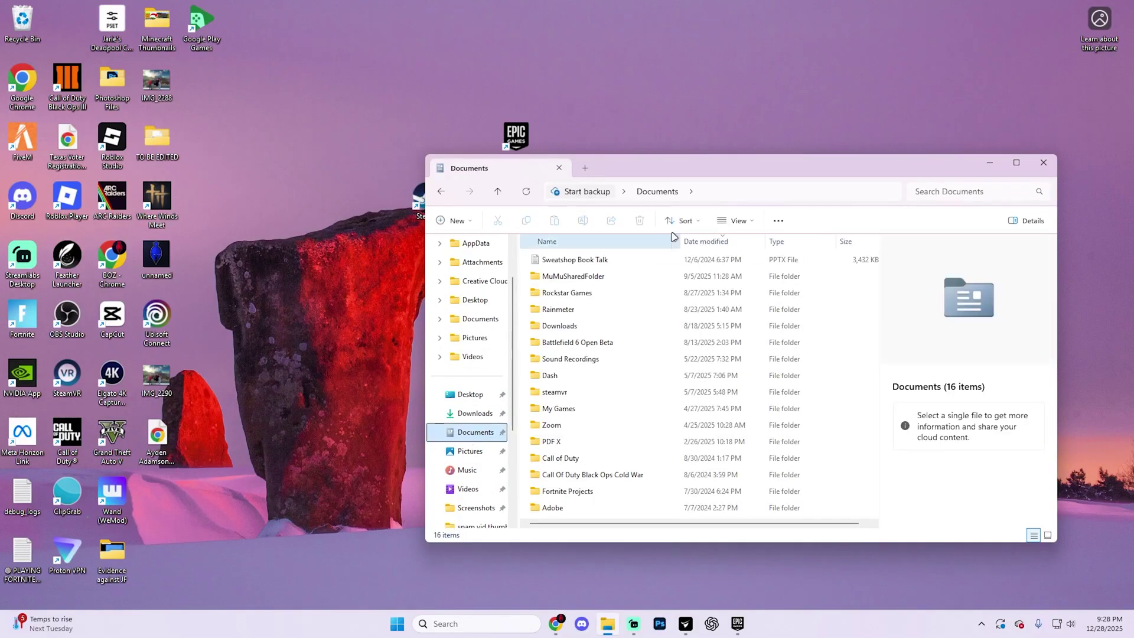
double_click(622, 291)
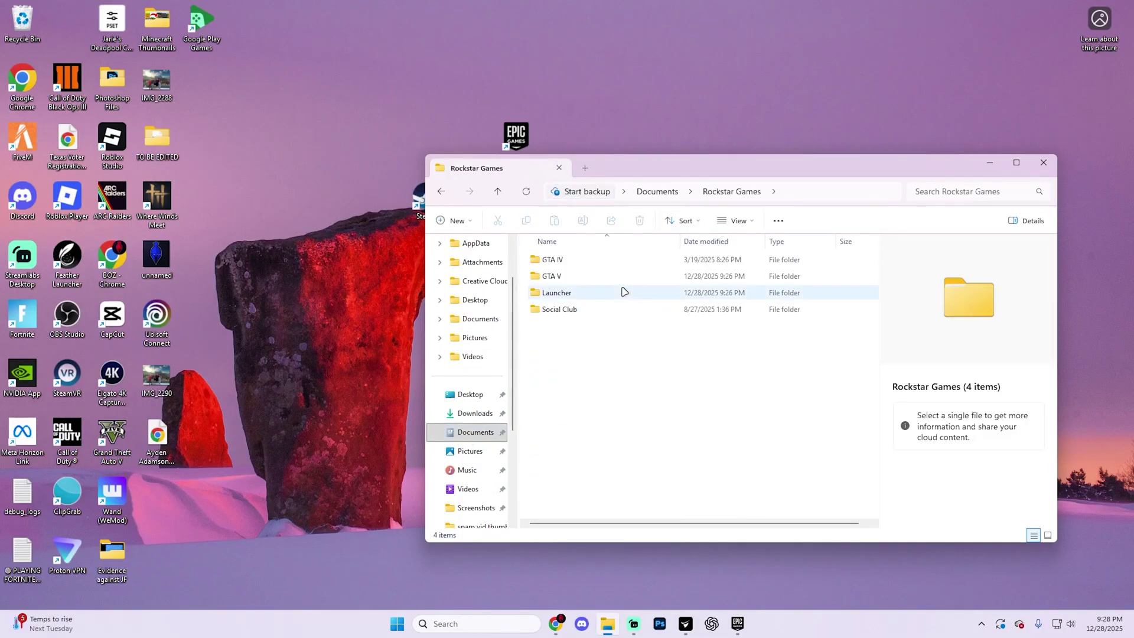
double_click(580, 309)
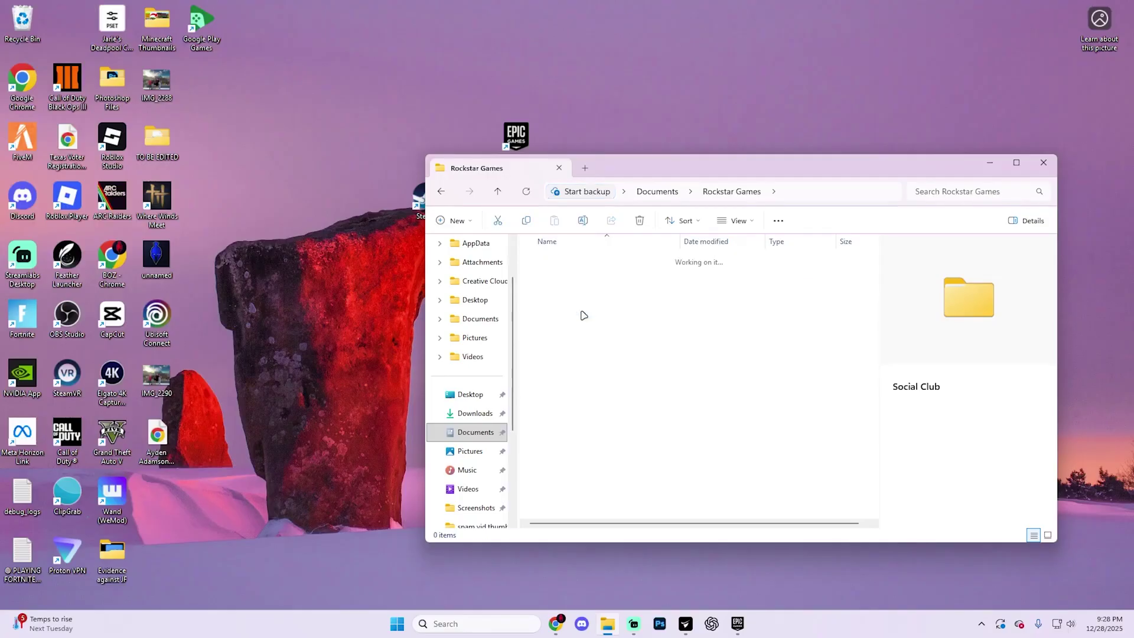
left_click(567, 259)
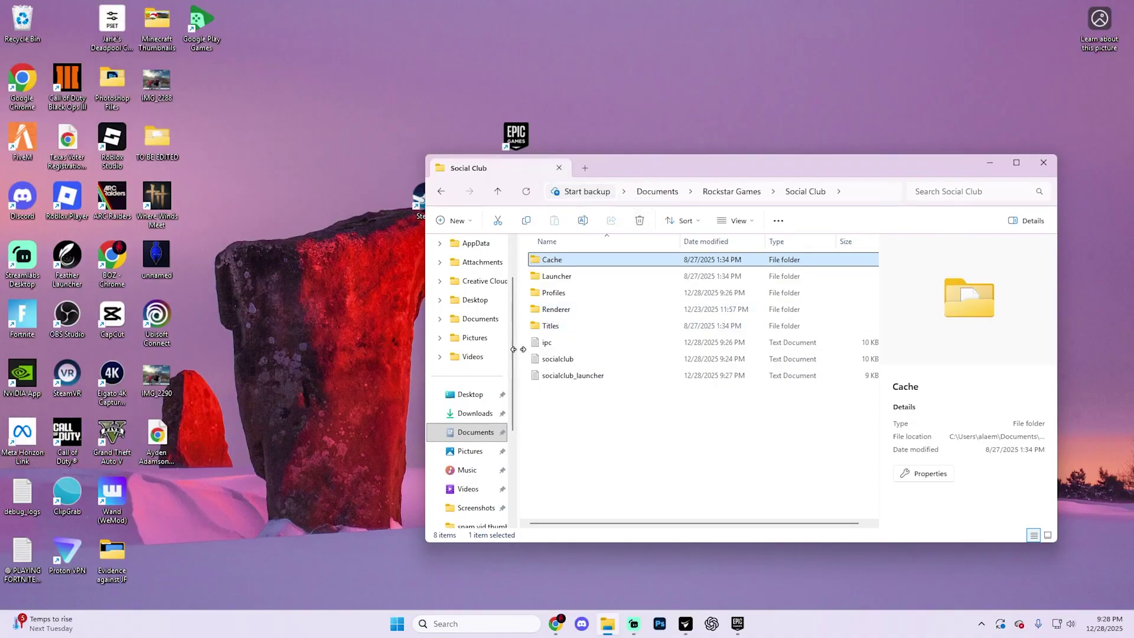
left_click(477, 432)
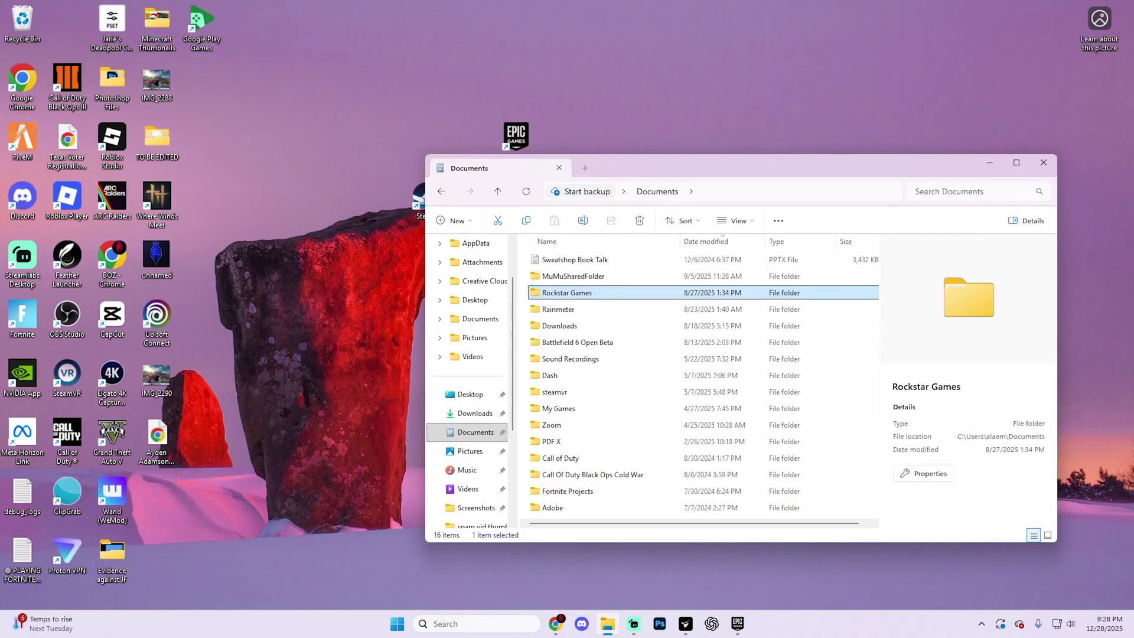
- Navigate Settings through Network & internet to the Ethernet connection's page
left_click(397, 624)
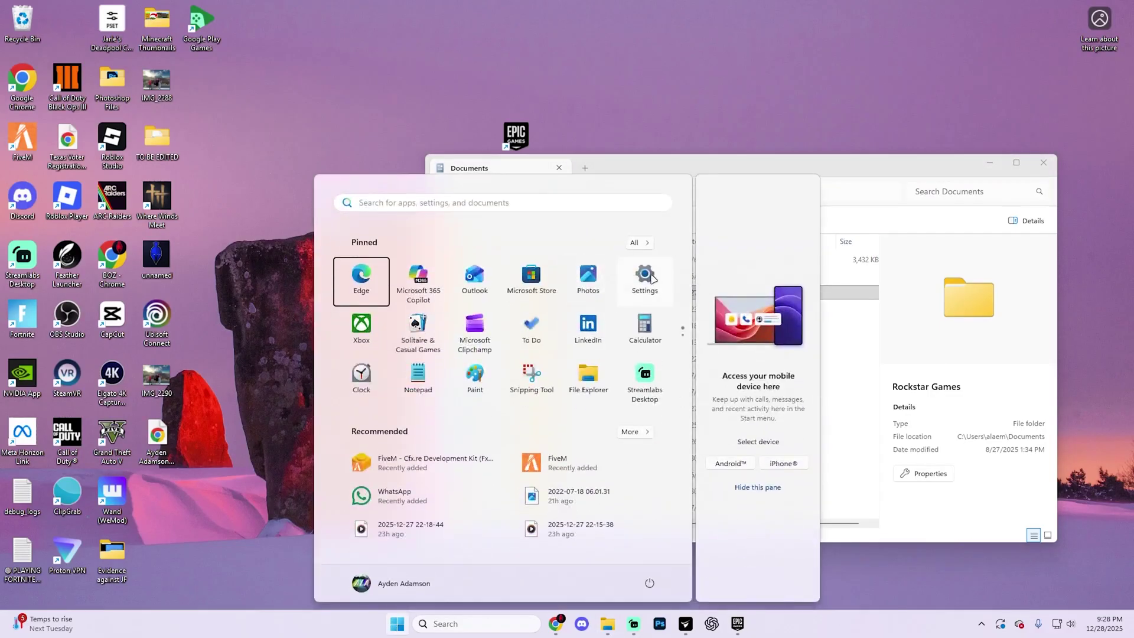
left_click(645, 278)
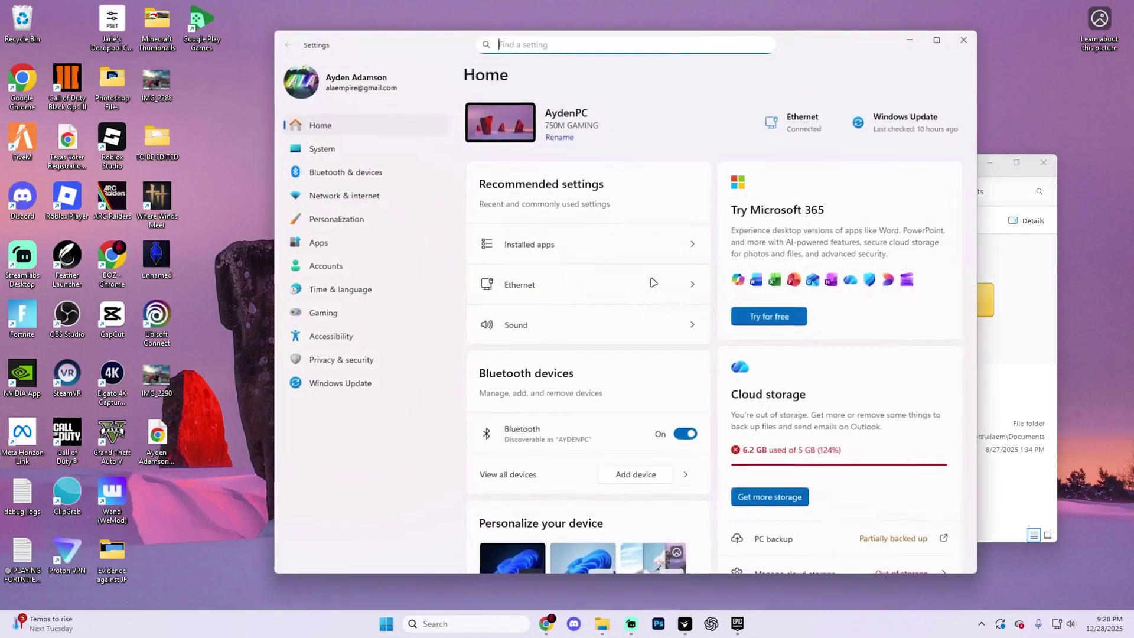
left_click(342, 195)
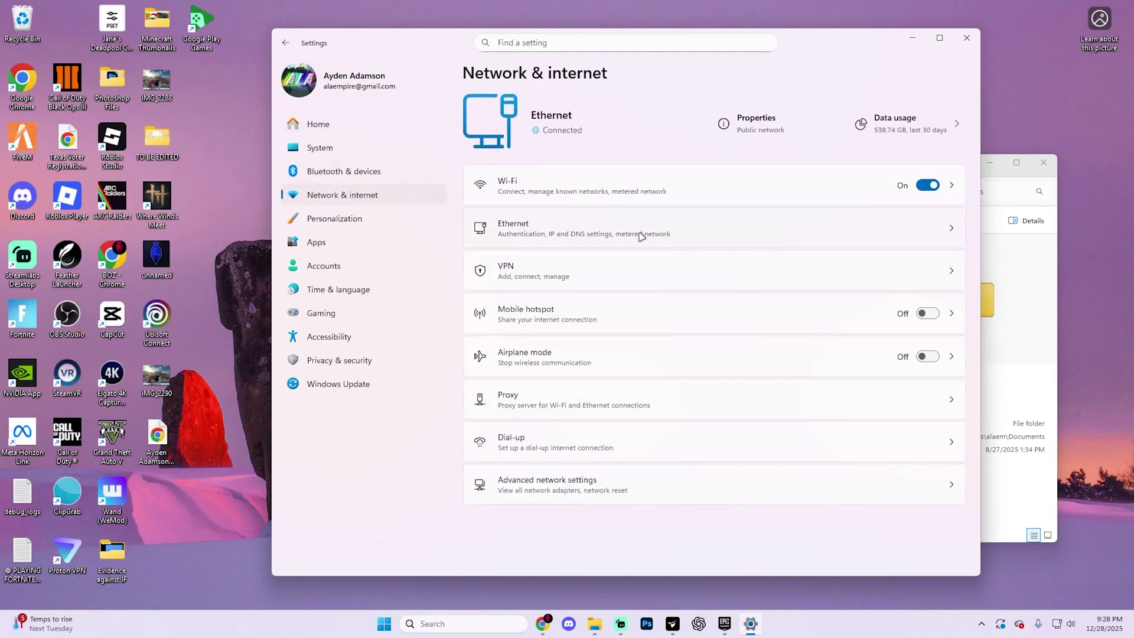
left_click(598, 238)
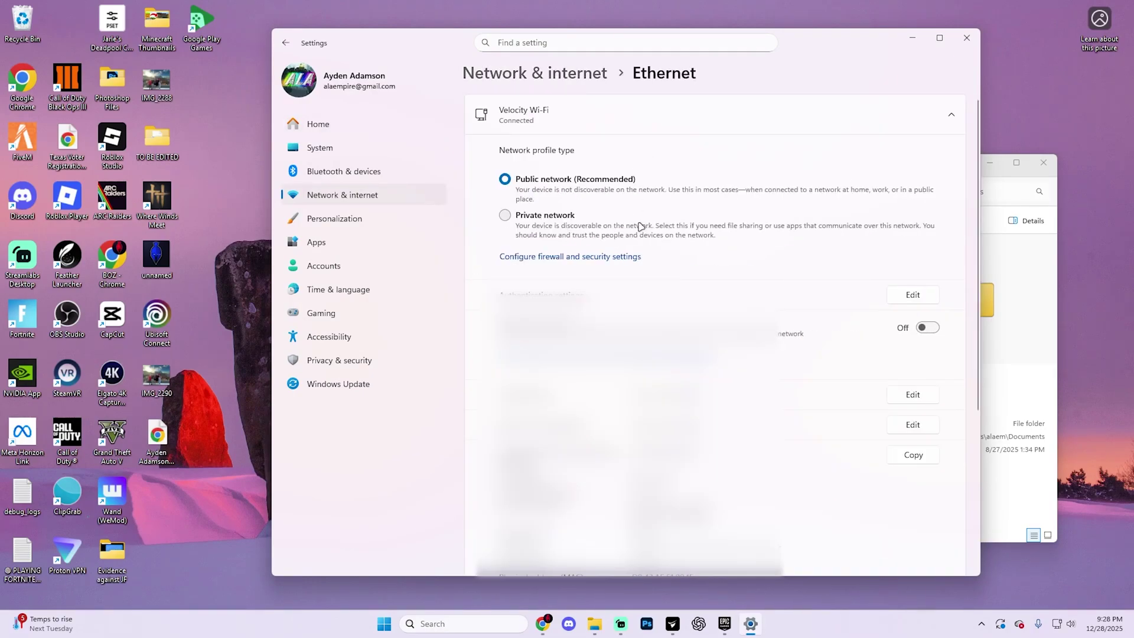
scroll(641, 227, "down", 3)
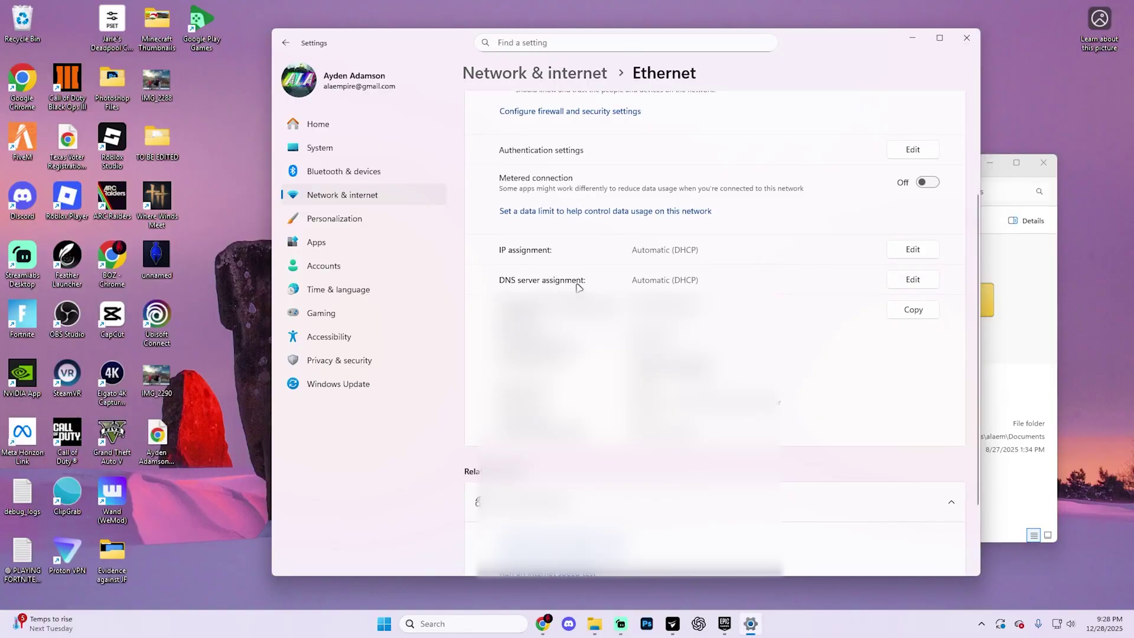
- Switch Ethernet DNS to Manual with IPv4 and IPv6 on, entering preferred and alternate IPv4 addresses
left_click(913, 279)
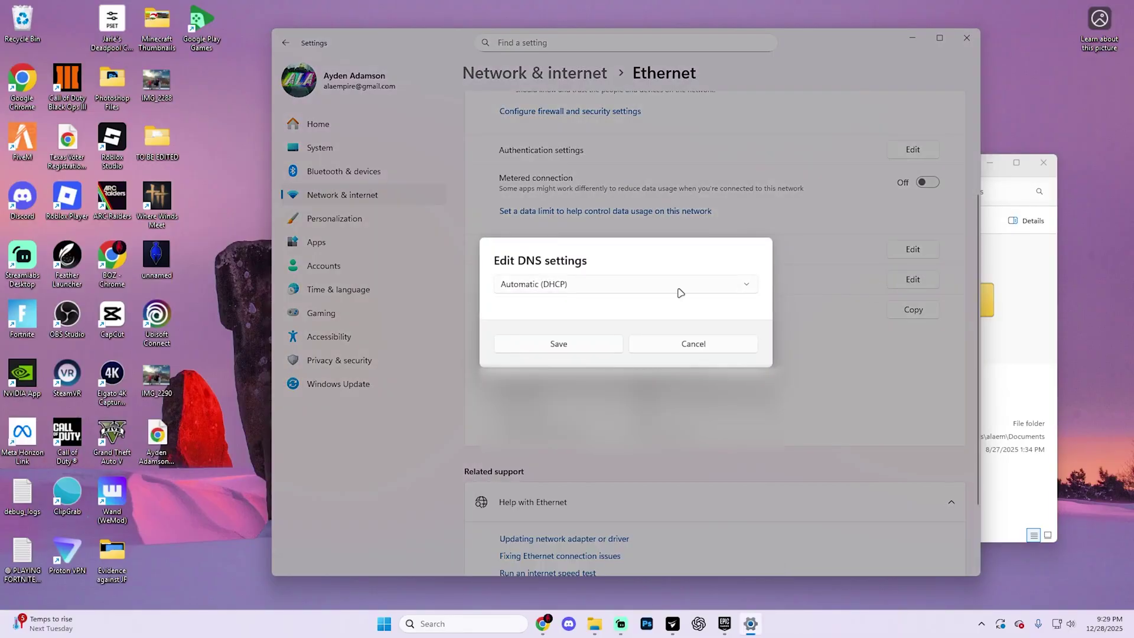
left_click(620, 285)
left_click(550, 307)
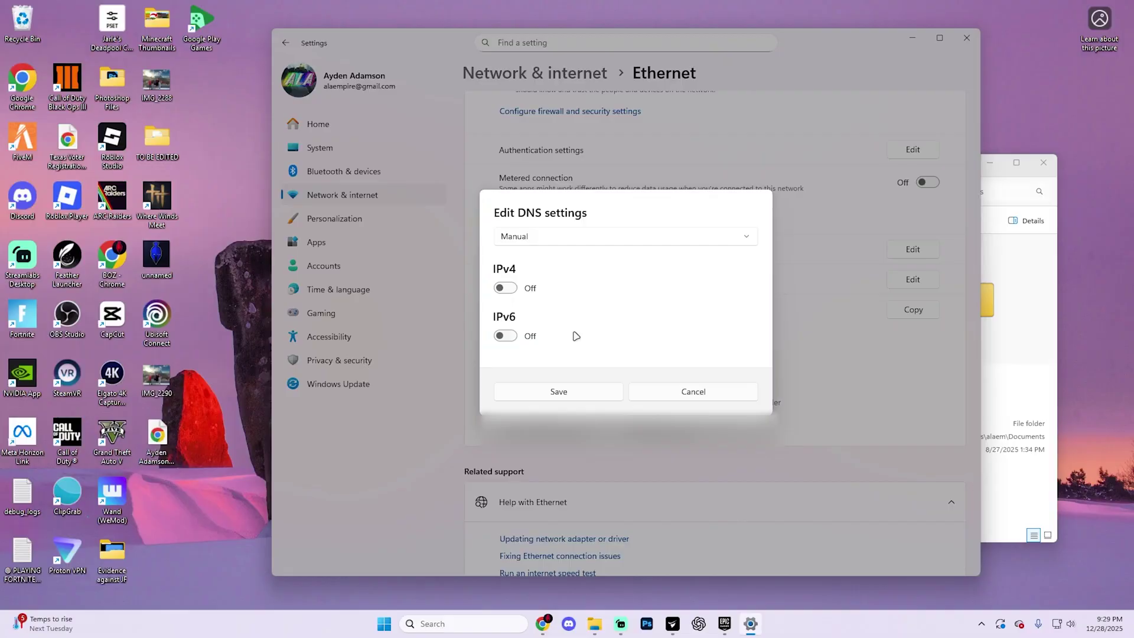
left_click(508, 291)
left_click(505, 427)
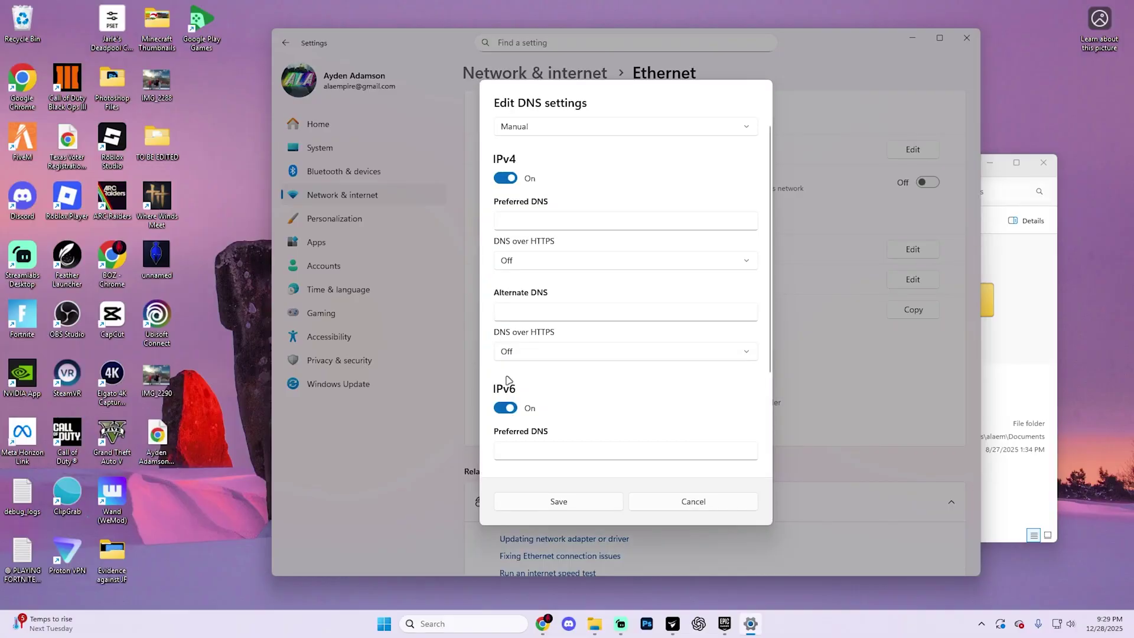
left_click(531, 221)
type("1.1.1.1")
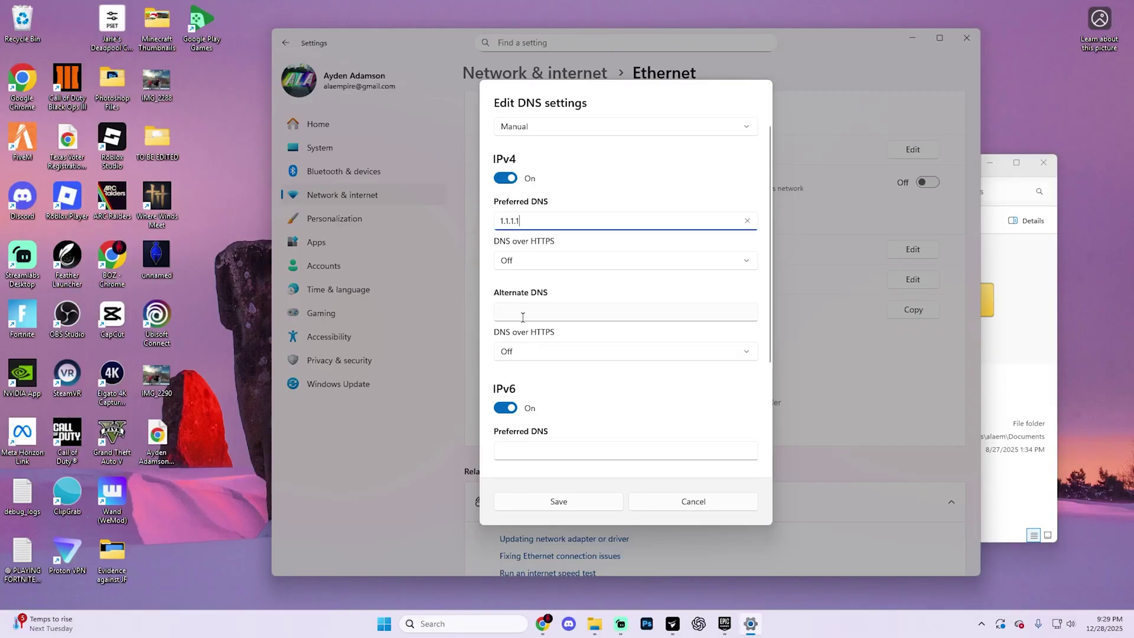
left_click(522, 316)
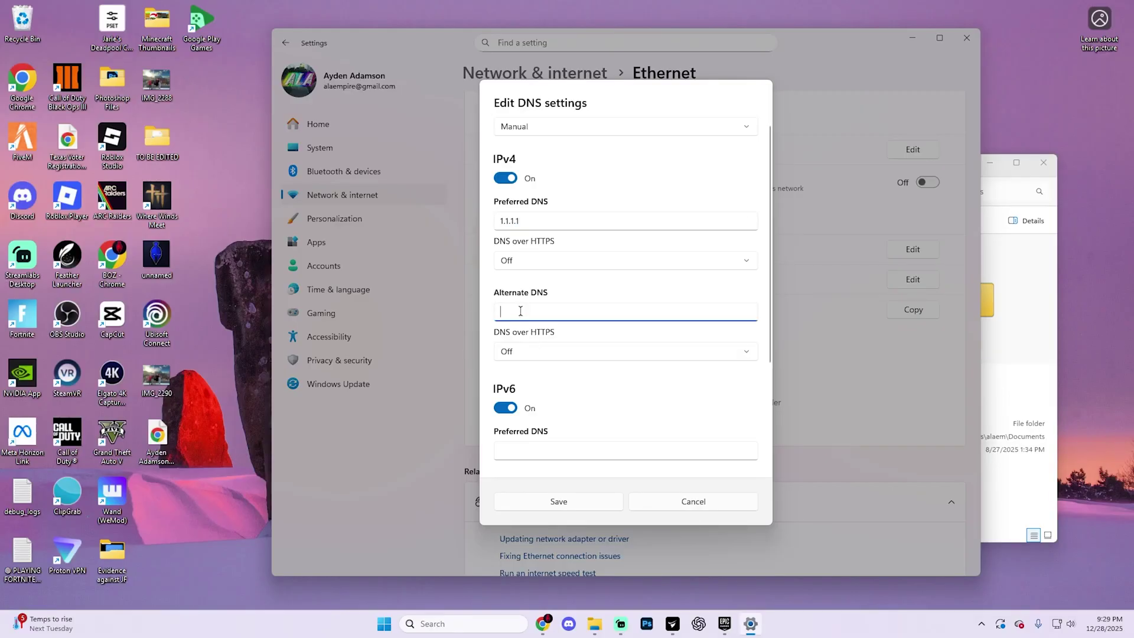
type("1")
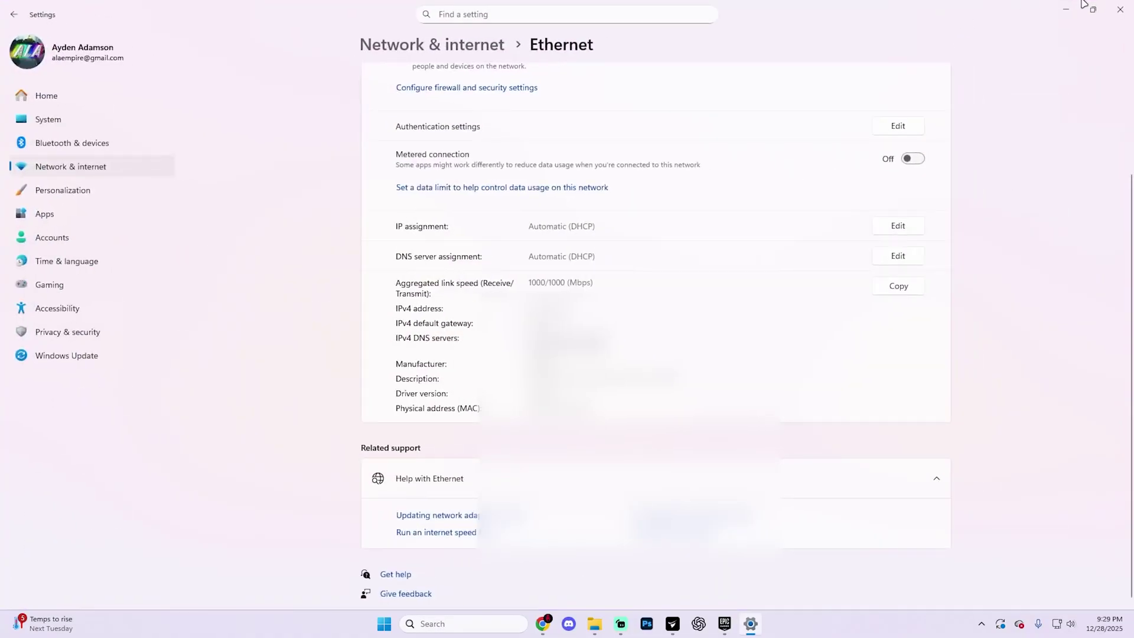
- Close Settings and the Documents window, then start a Start menu search
left_click(1120, 10)
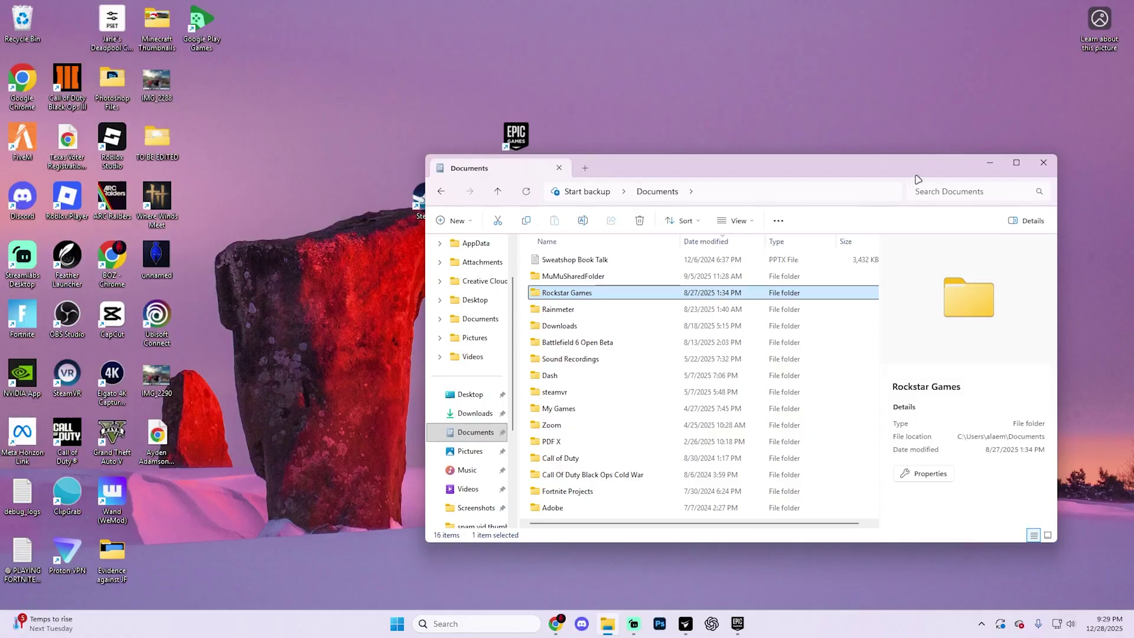
left_click_drag(928, 168, 725, 115)
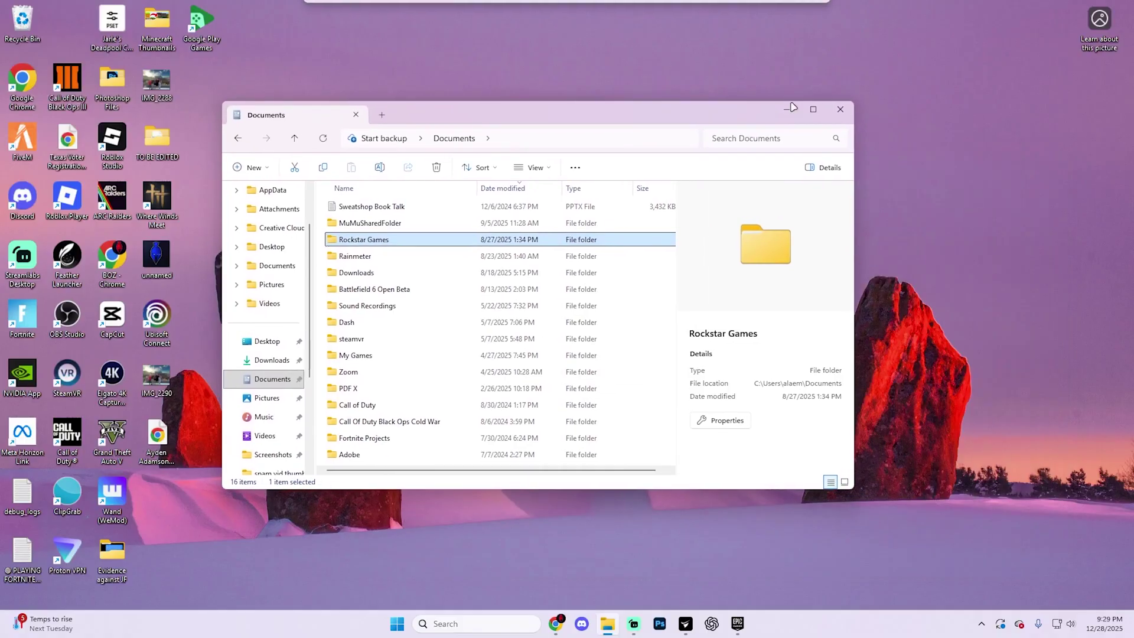
left_click(842, 109)
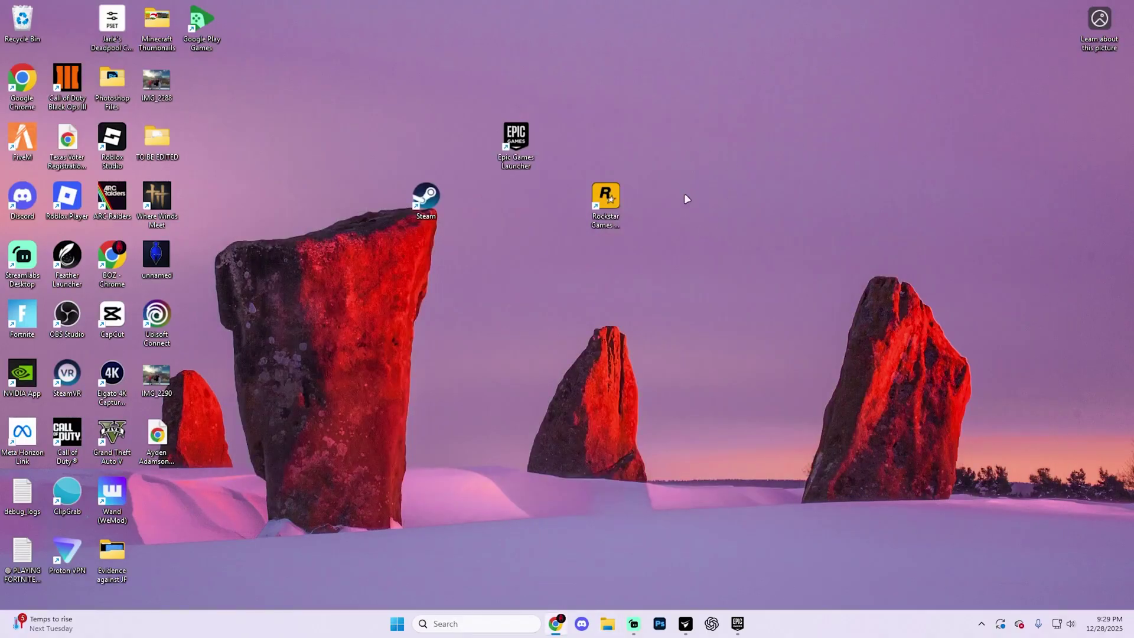
left_click(400, 625)
type("window")
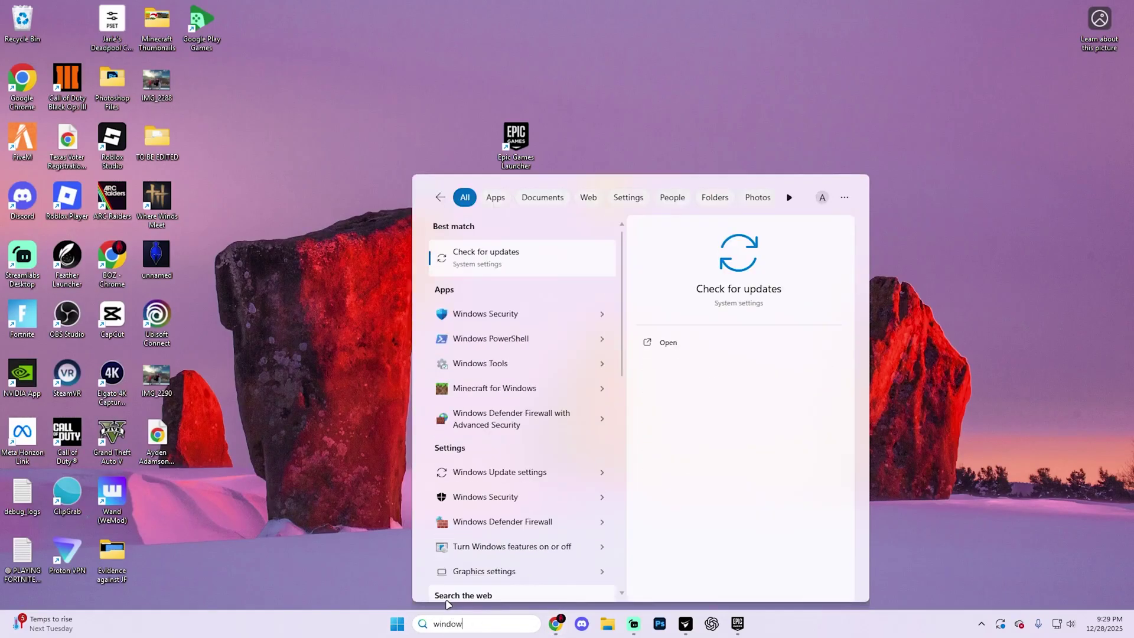
type("s security")
- Launch Windows Security from the search results and go to Virus & threat protection
key("Return")
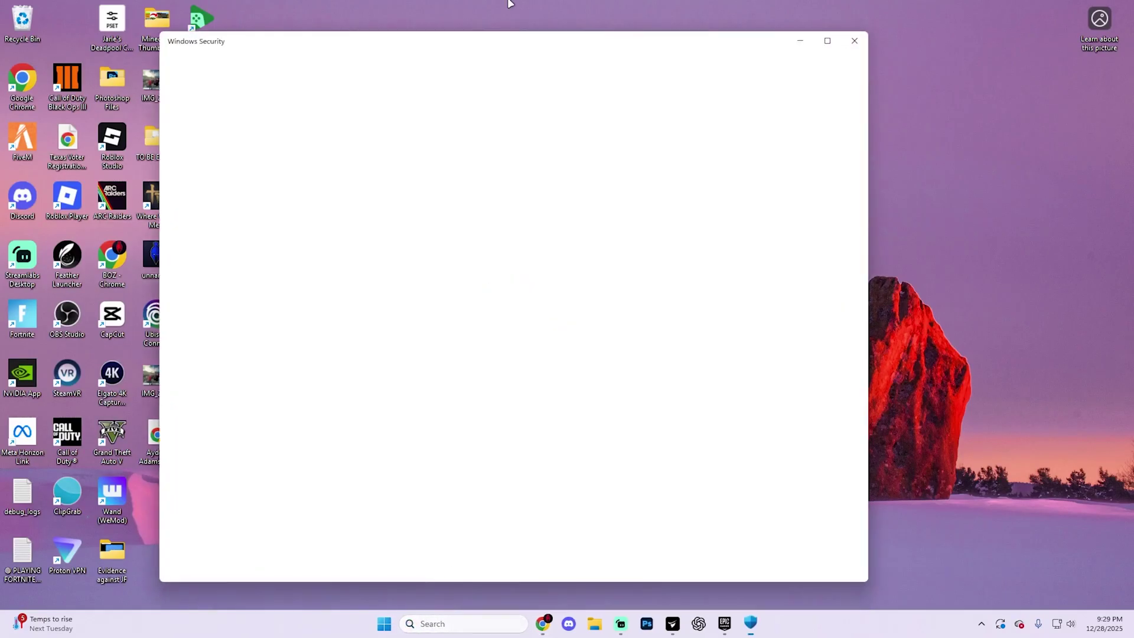
left_click_drag(482, 51, 555, 48)
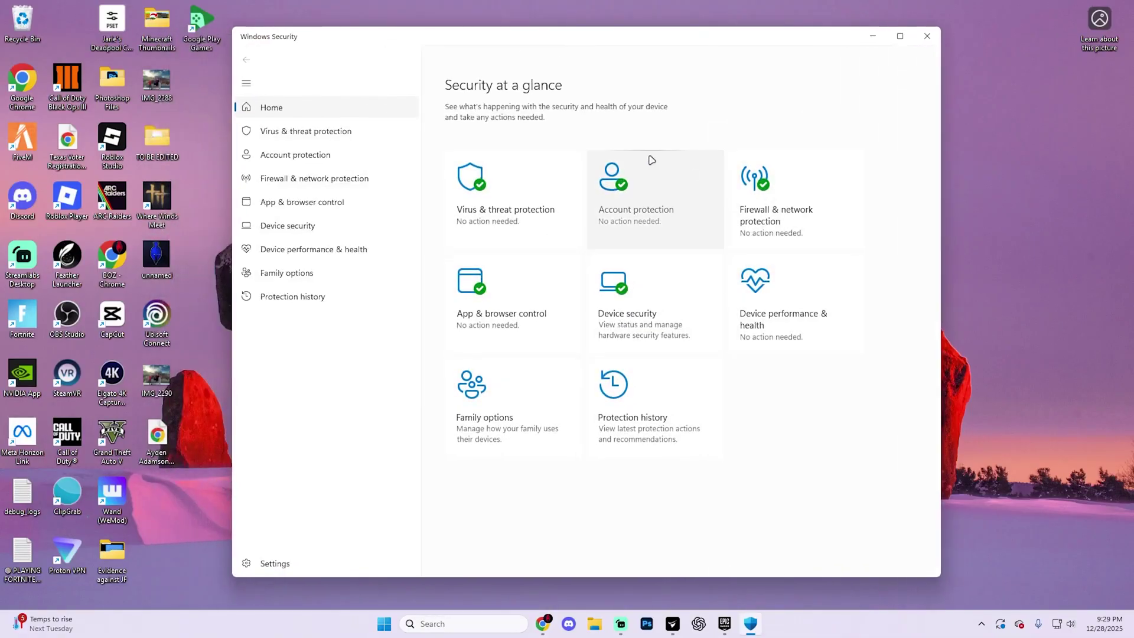
left_click(521, 212)
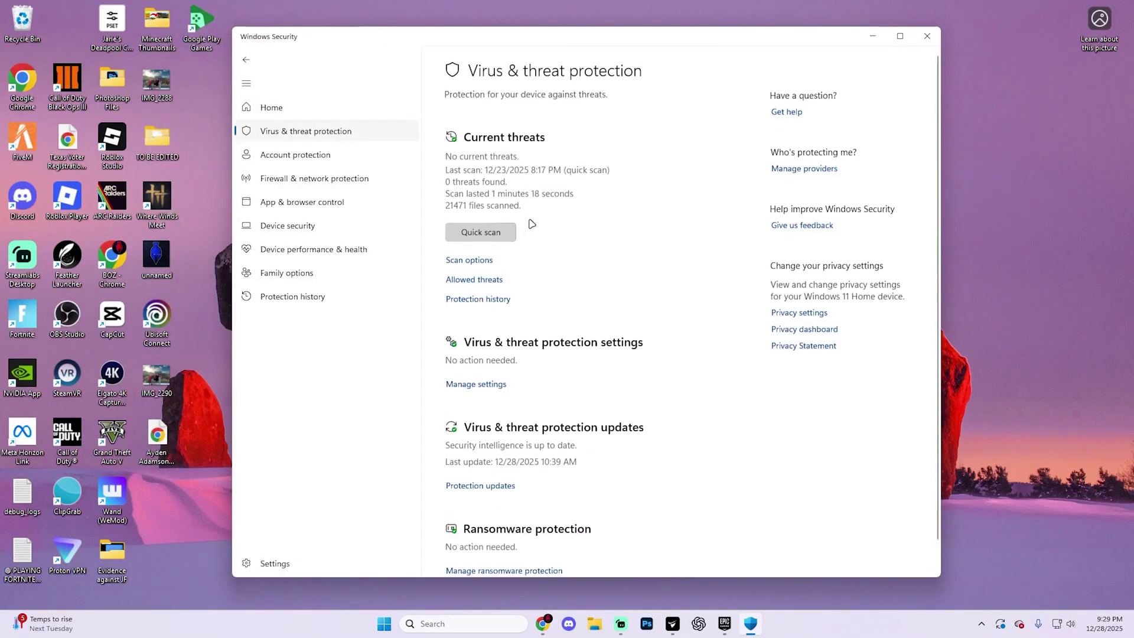
scroll(580, 278, "down", 1)
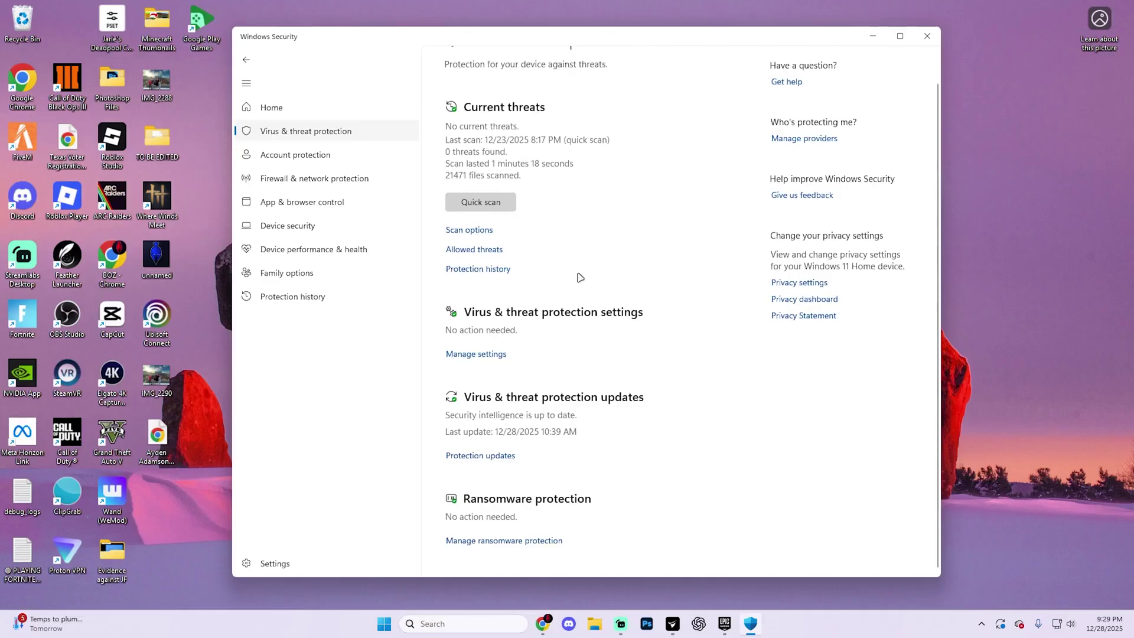
- Go to Virus & threat protection settings and begin adding a File exclusion
left_click(465, 359)
scroll(589, 238, "down", 3)
scroll(590, 238, "down", 3)
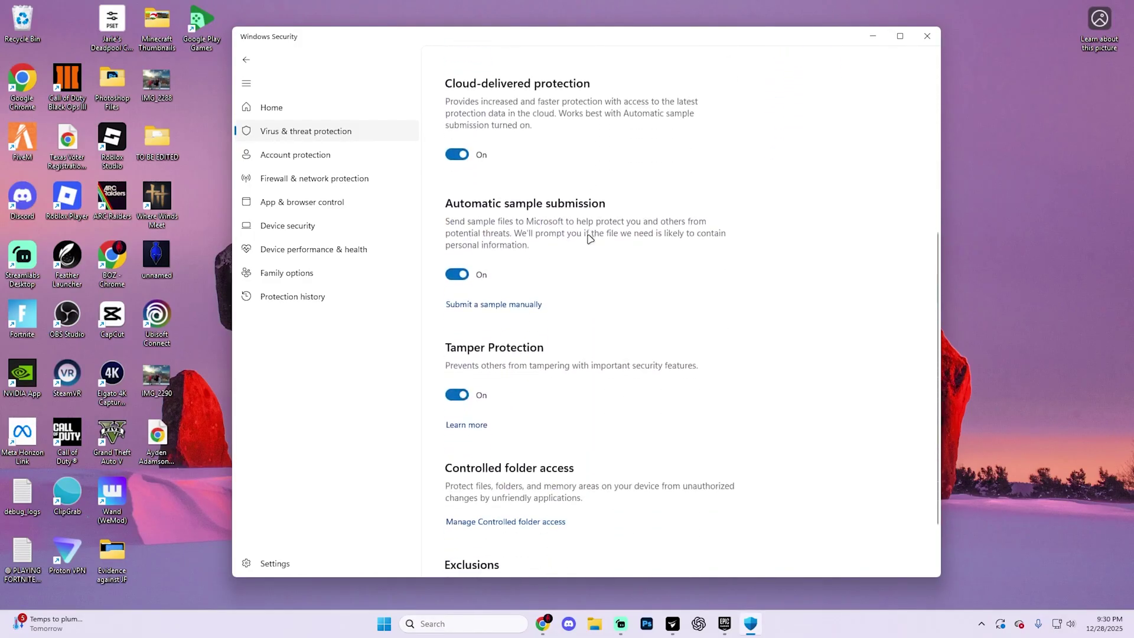
scroll(589, 238, "down", 2)
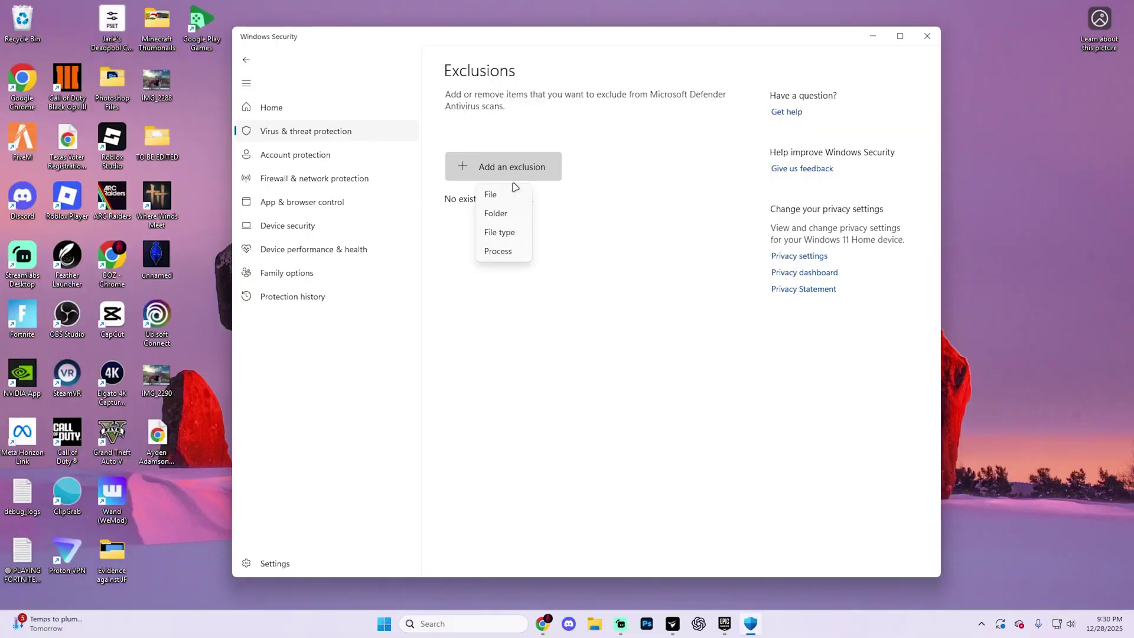
left_click(491, 195)
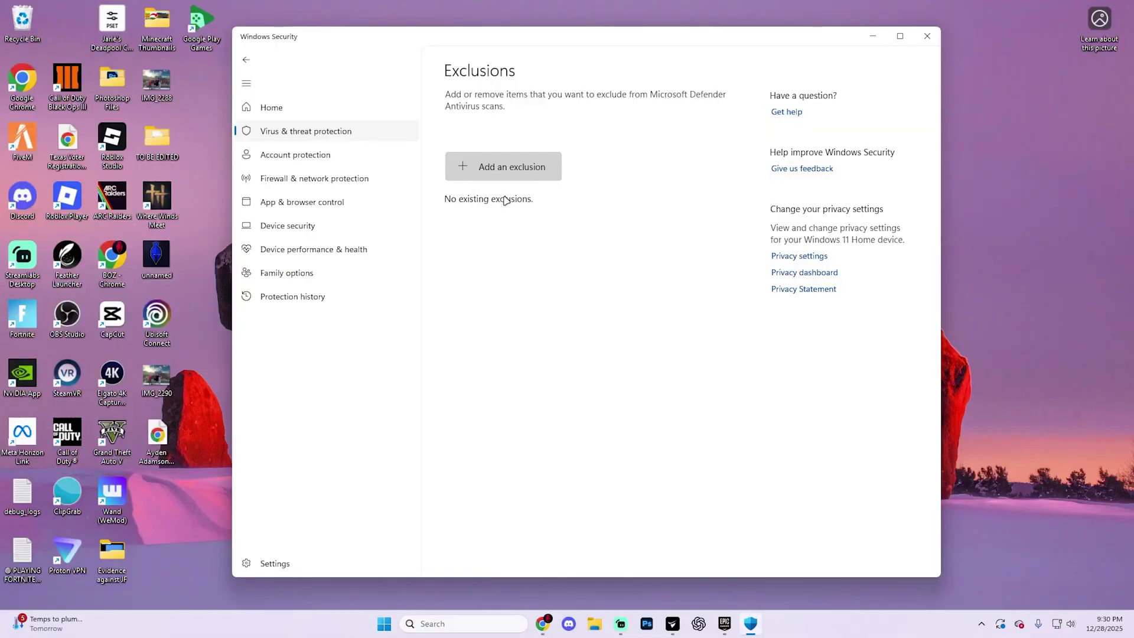
- Browse the file picker from Documents > Rockstar Games > GTA V > Profiles, then back to Launcher
left_click_drag(598, 39, 663, 44)
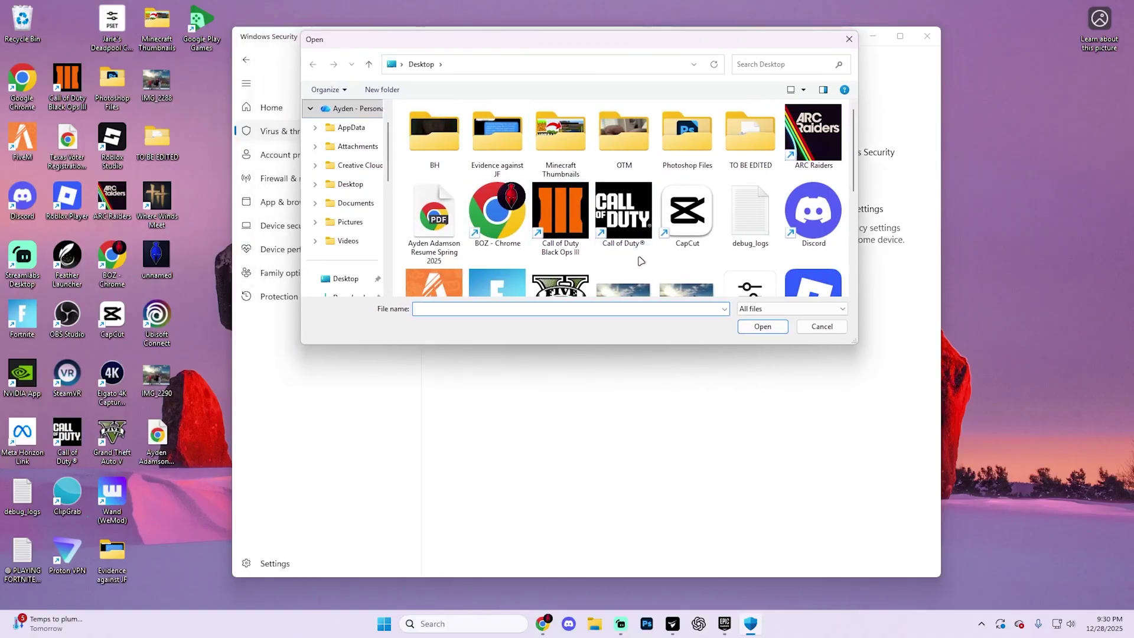
scroll(366, 217, "down", 3)
scroll(366, 205, "up", 2)
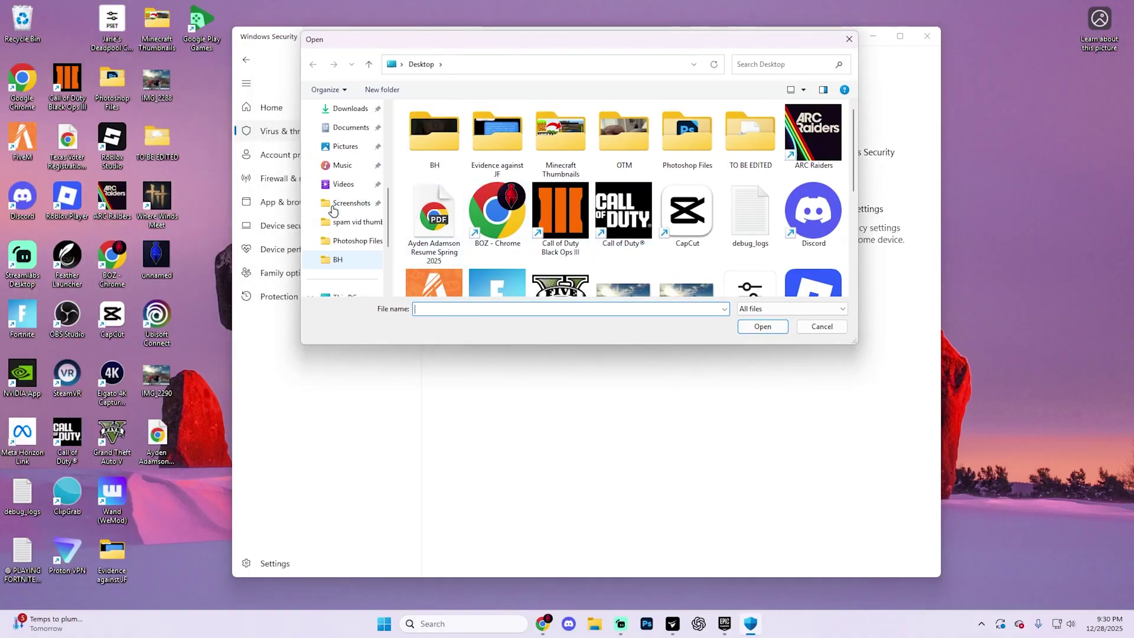
left_click(351, 127)
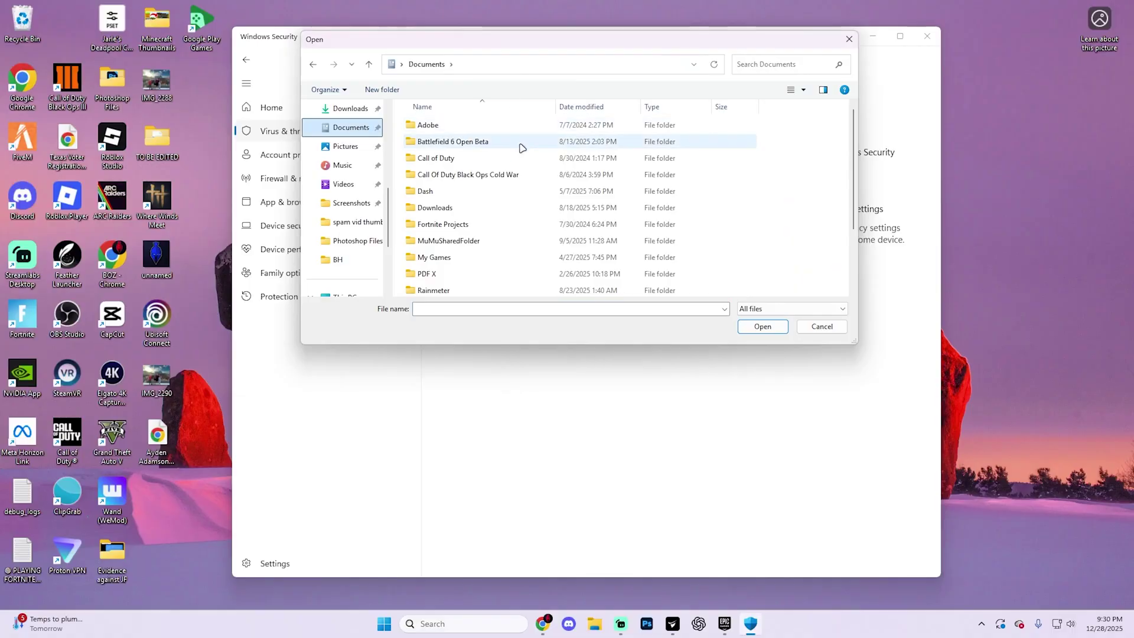
scroll(483, 191, "down", 1)
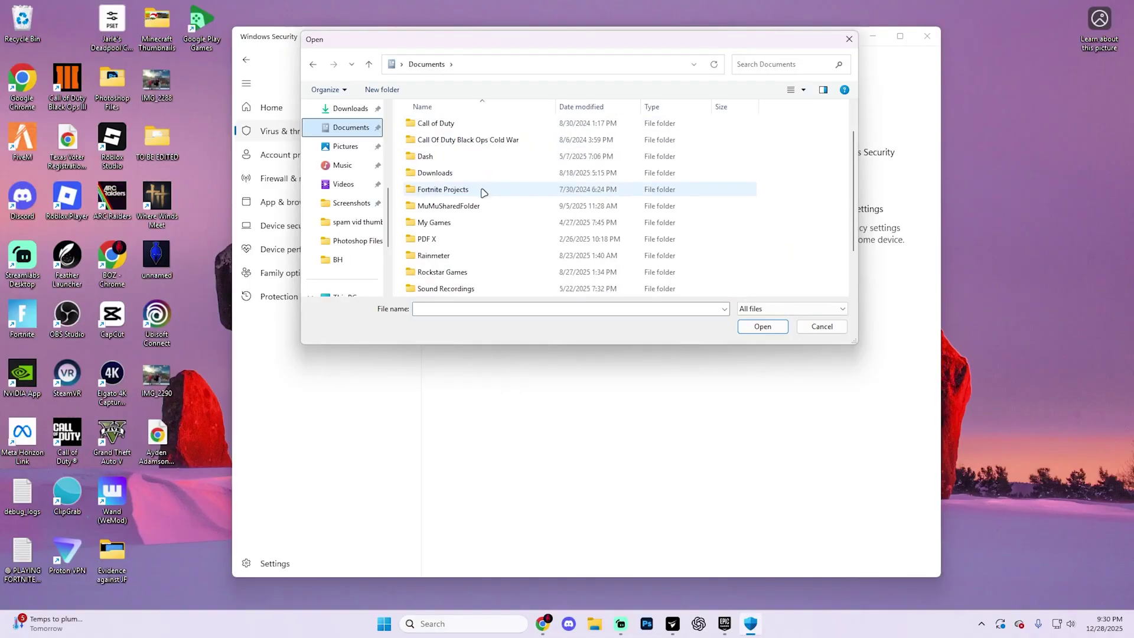
double_click(442, 272)
double_click(427, 142)
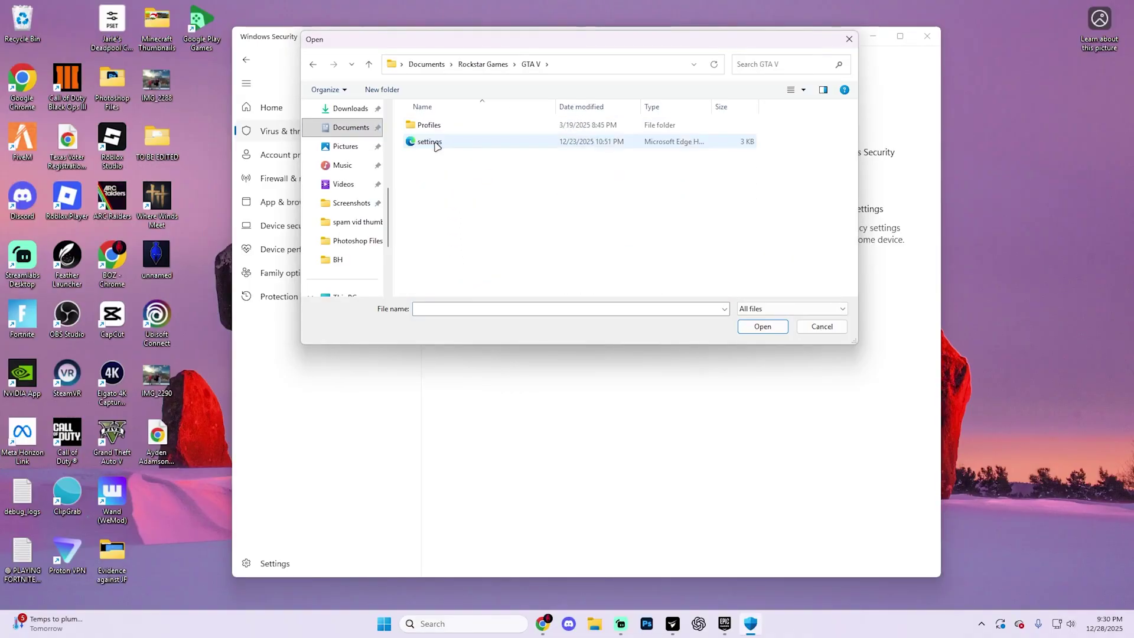
double_click(429, 125)
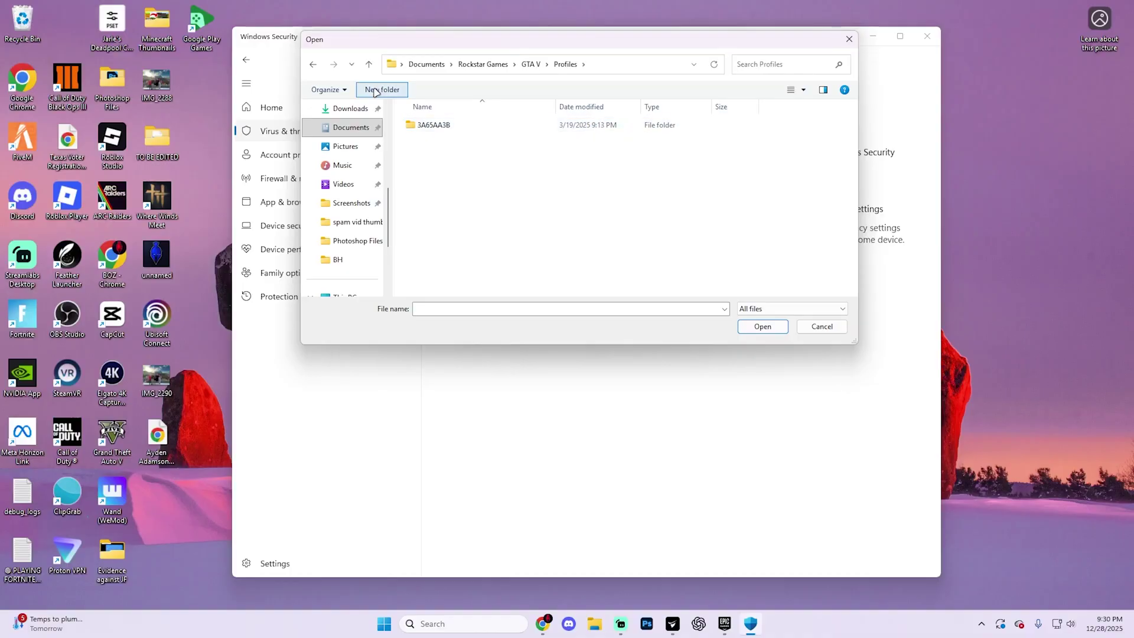
left_click(312, 65)
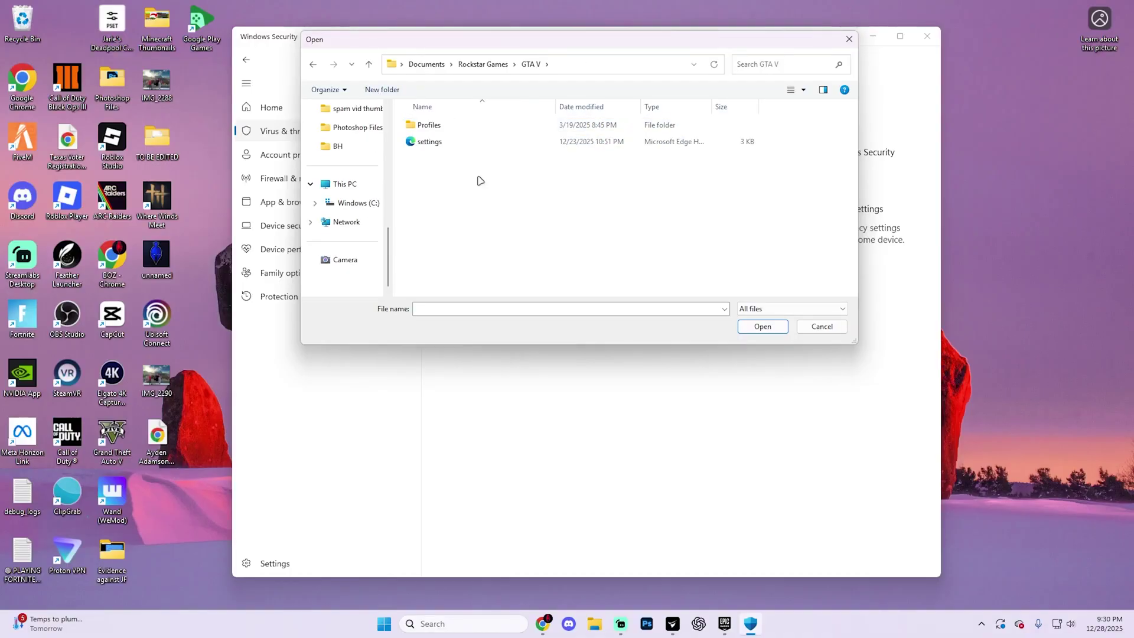
left_click(312, 64)
double_click(434, 158)
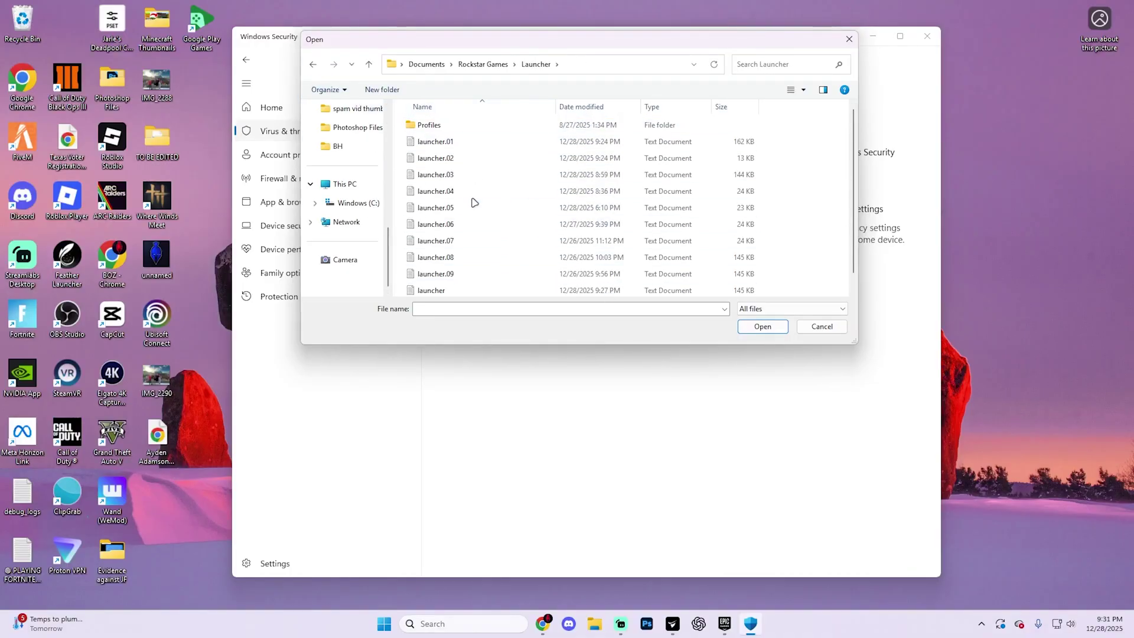
- Choose GTA5 from C:\Program Files\Epic Games\GTAV as the excluded file
left_click(353, 203)
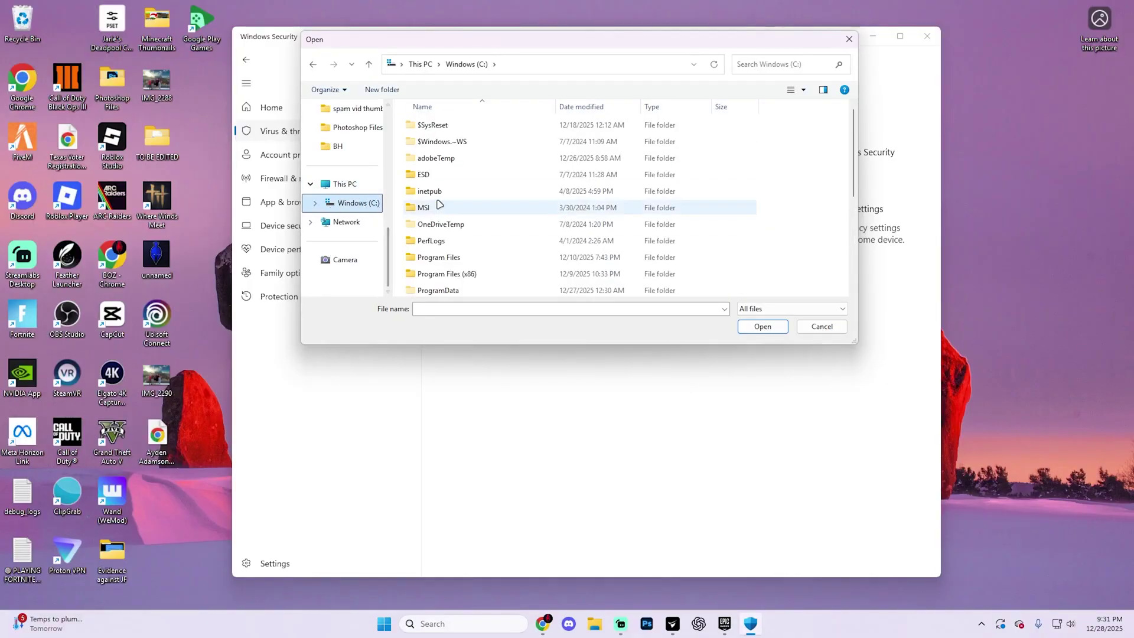
scroll(450, 160, "down", 1)
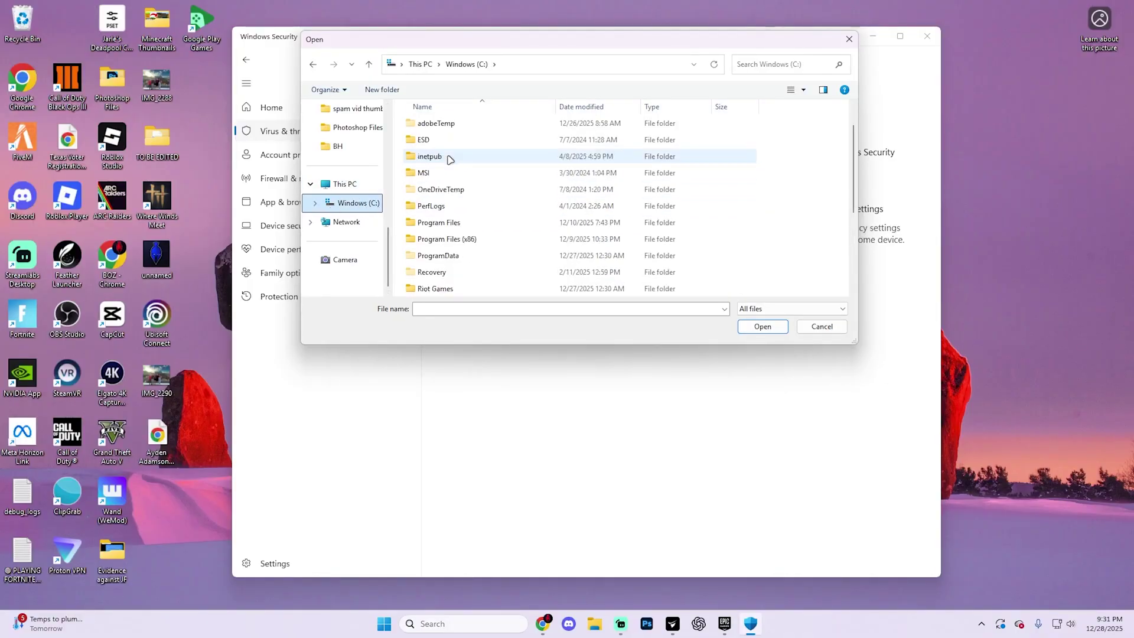
double_click(439, 223)
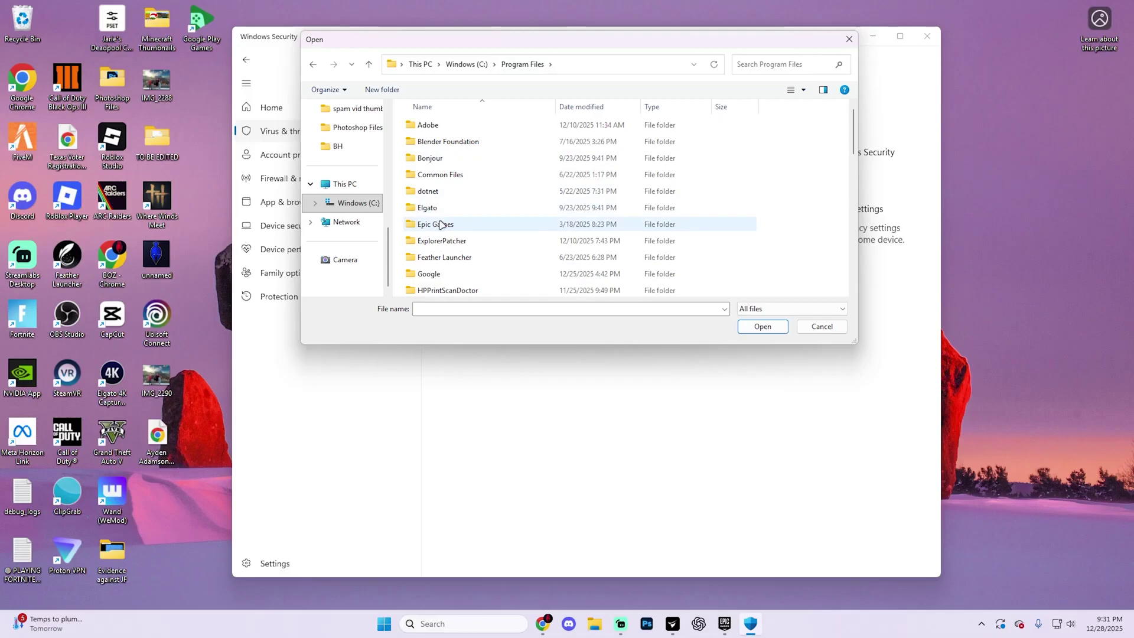
double_click(438, 224)
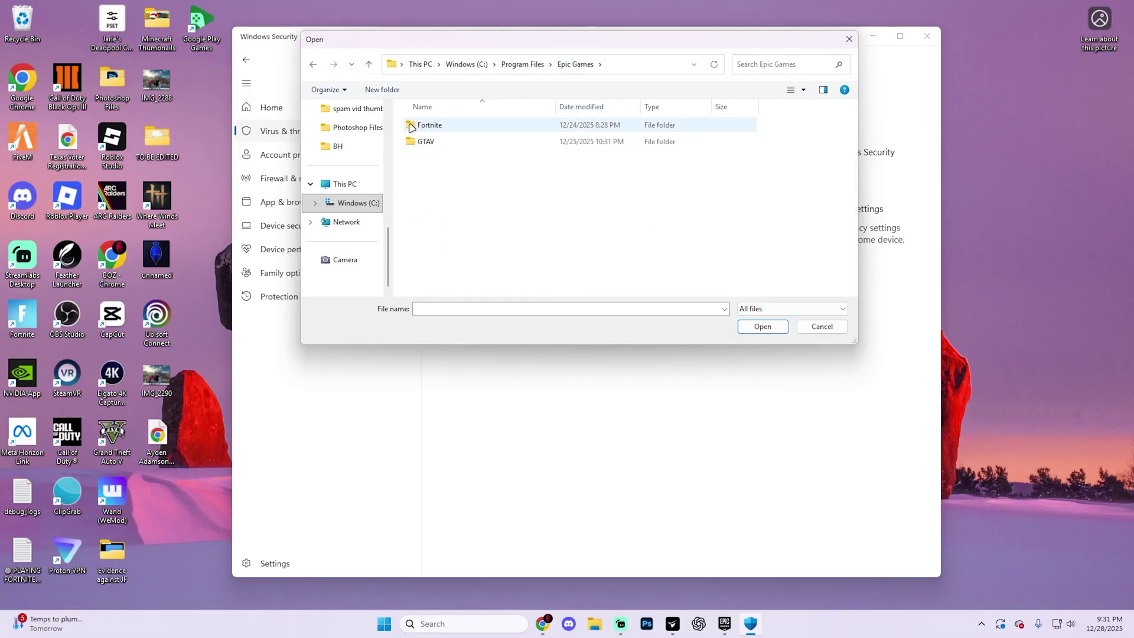
double_click(470, 141)
scroll(483, 167, "down", 3)
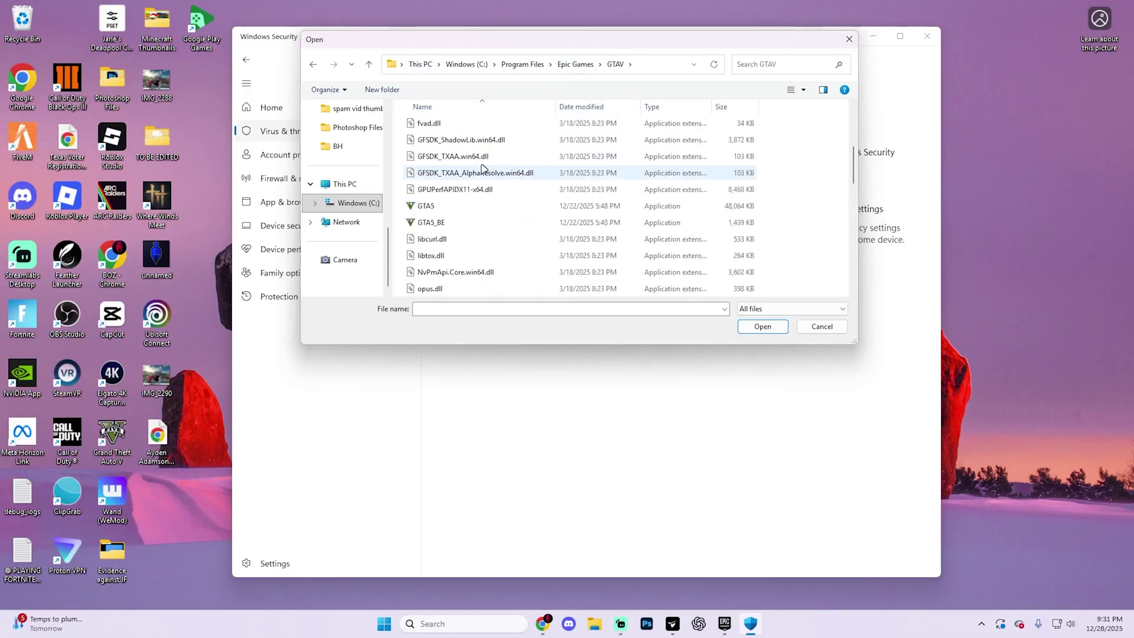
left_click(470, 206)
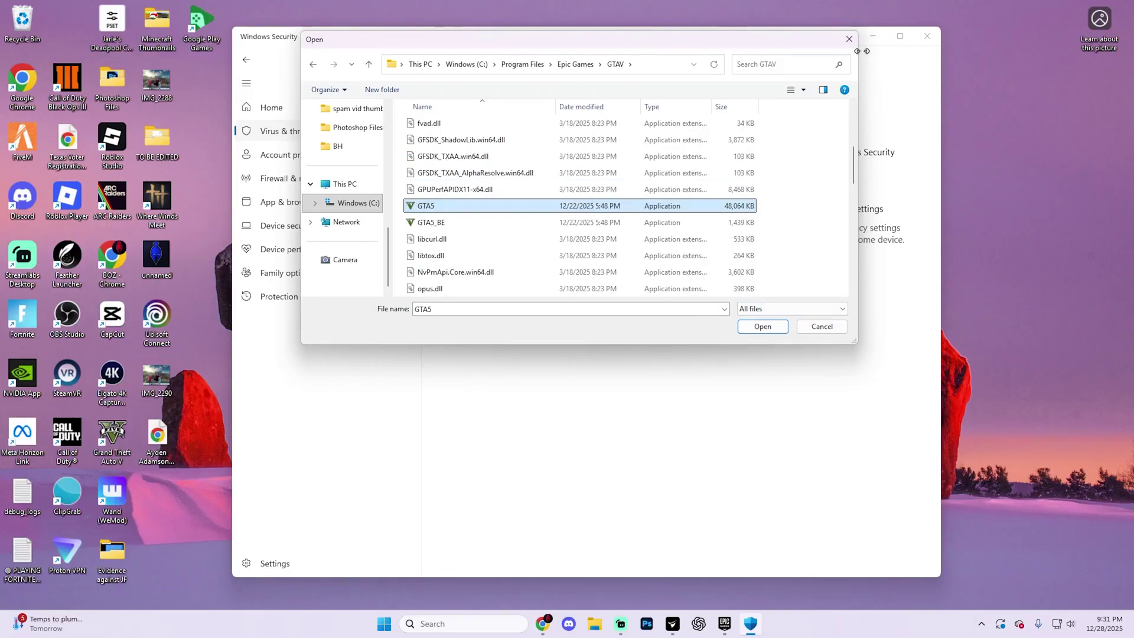
left_click(849, 39)
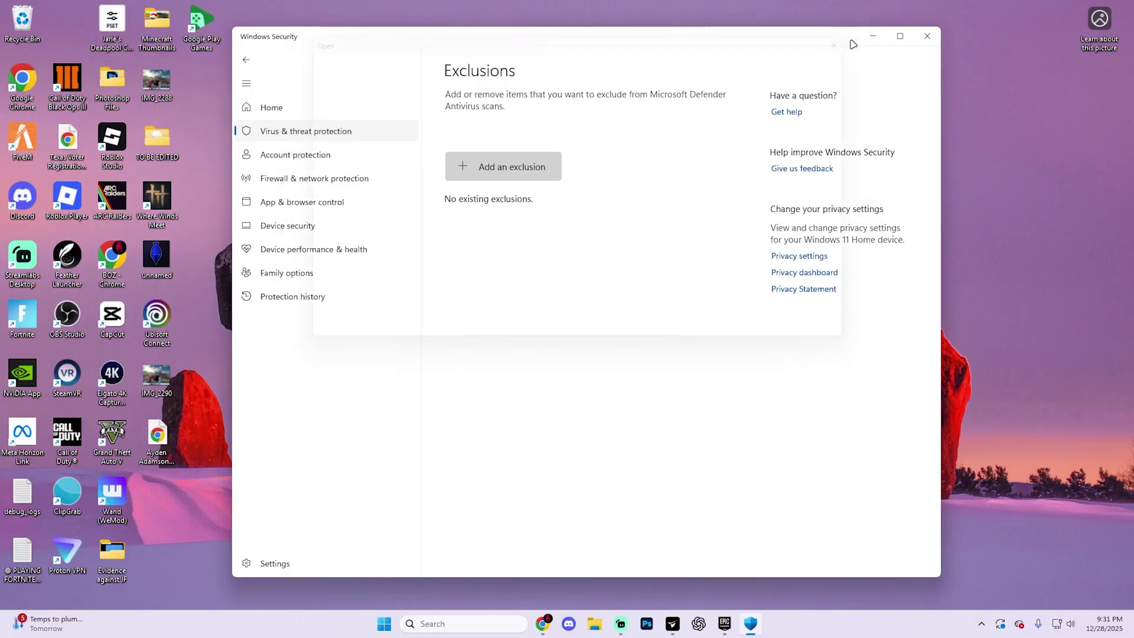
- Close Windows Security, revealing the desktop with Epic Games, Steam and Rockstar launcher shortcuts
left_click(927, 36)
mouse_move(883, 185)
left_mouse_down()
mouse_move(619, 365)
mouse_move(725, 297)
left_mouse_up()
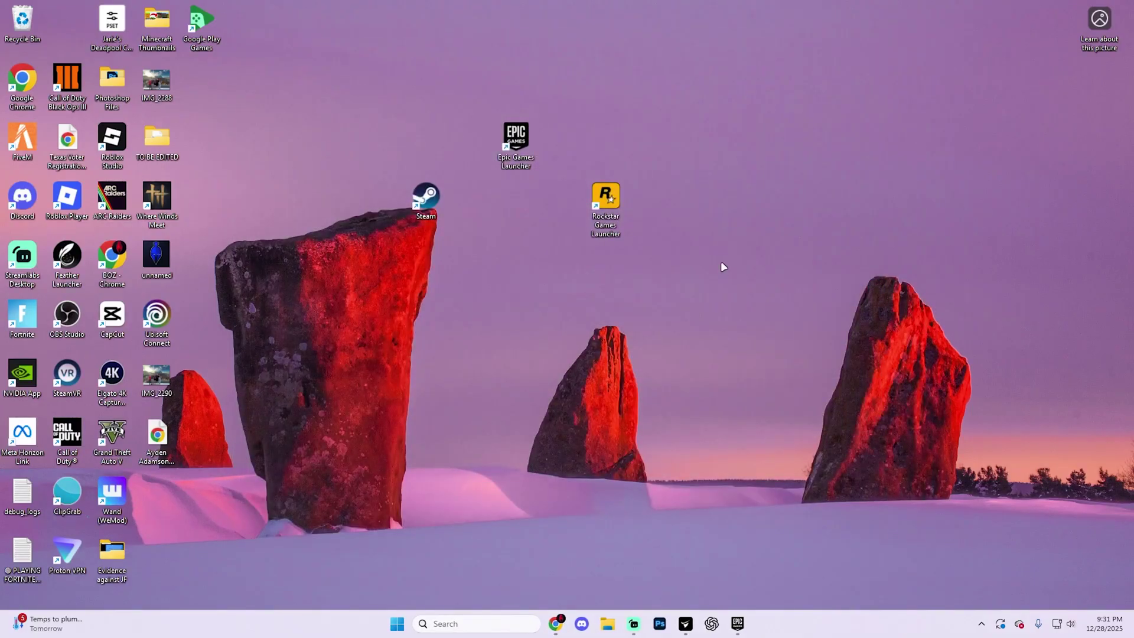